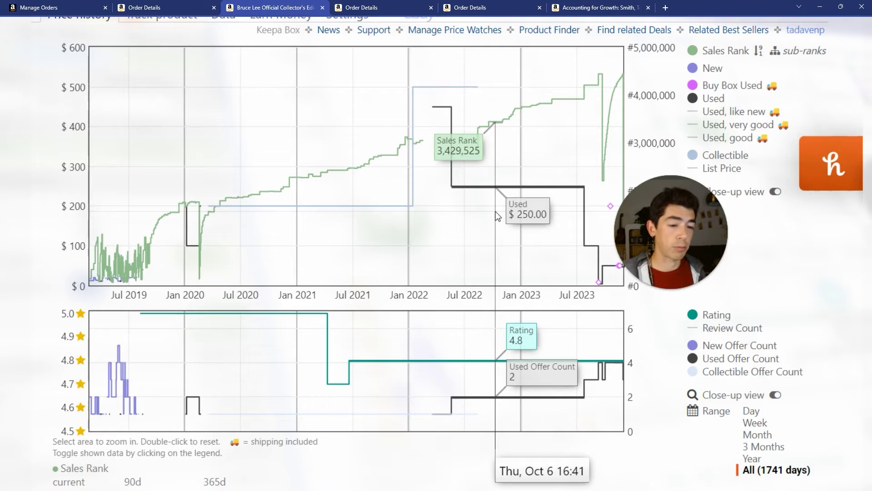
- Examine the Bruce Lee book's price history from March to November 2023, and restore the full chart range
drag(538, 216, 621, 282)
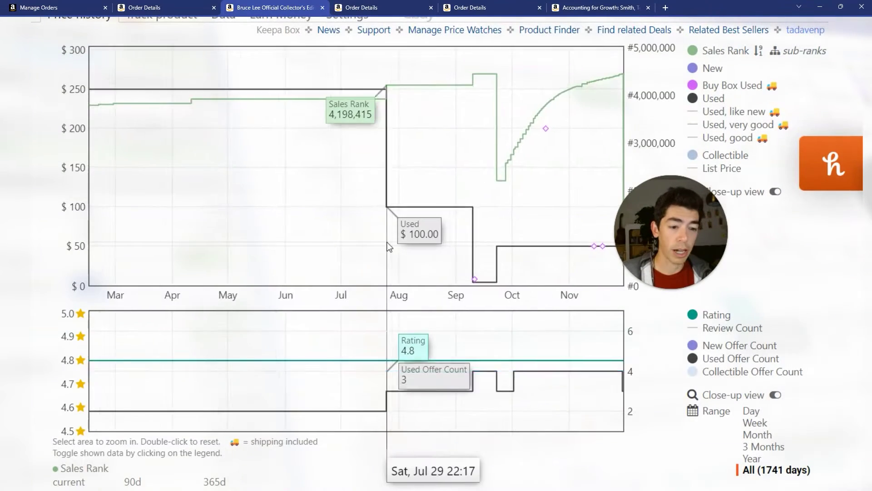
double_click(518, 261)
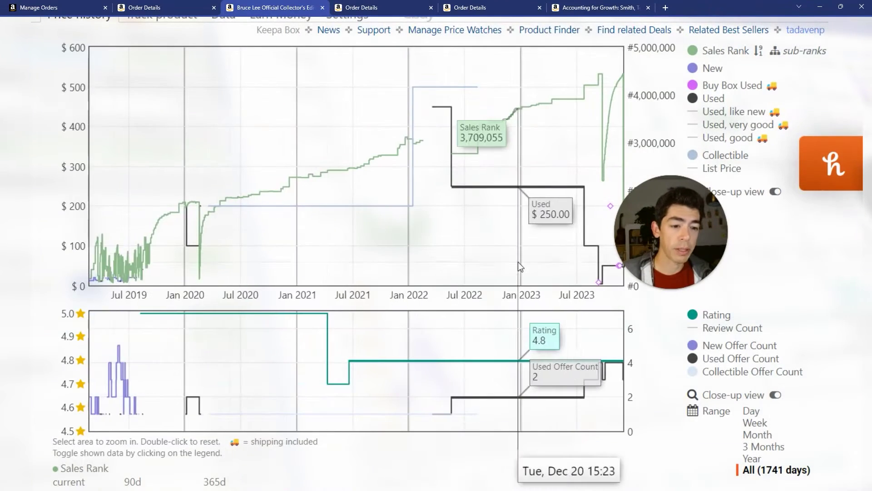
scroll(155, 202, up, 3)
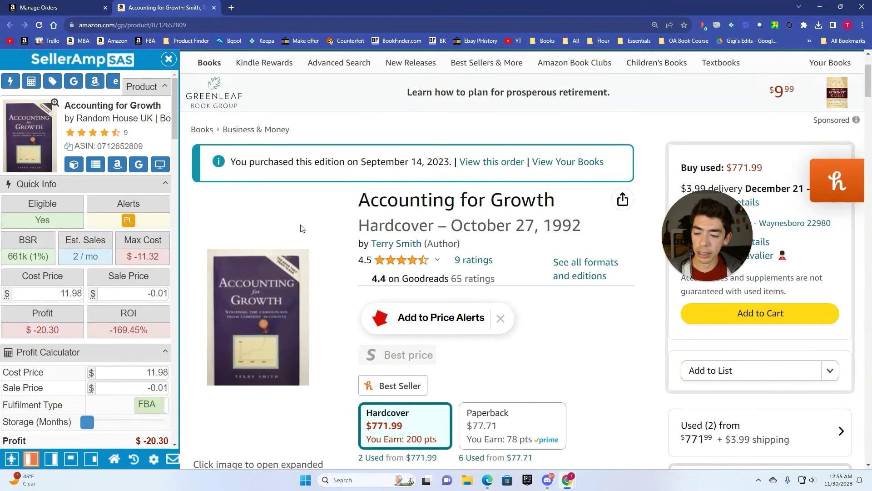
- Open the past purchase order for Accounting for Growth and review its purchase price and condition details
middle_click(469, 162)
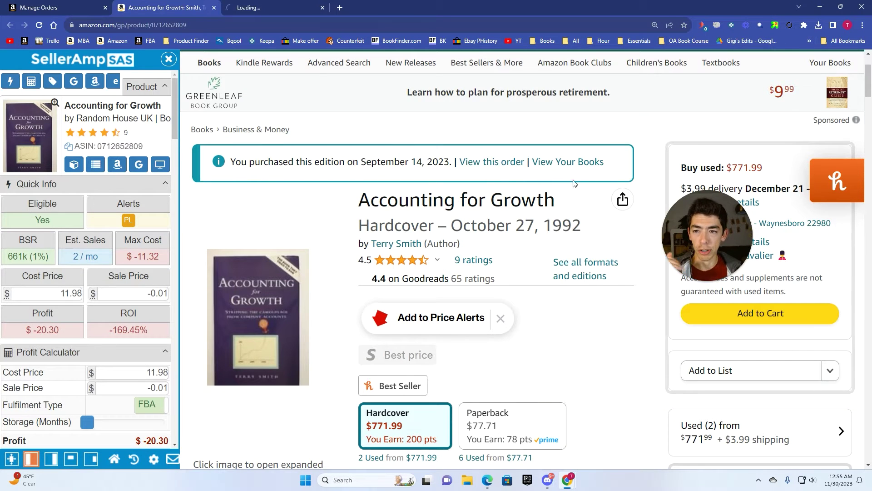
click(270, 7)
scroll(226, 270, down, 3)
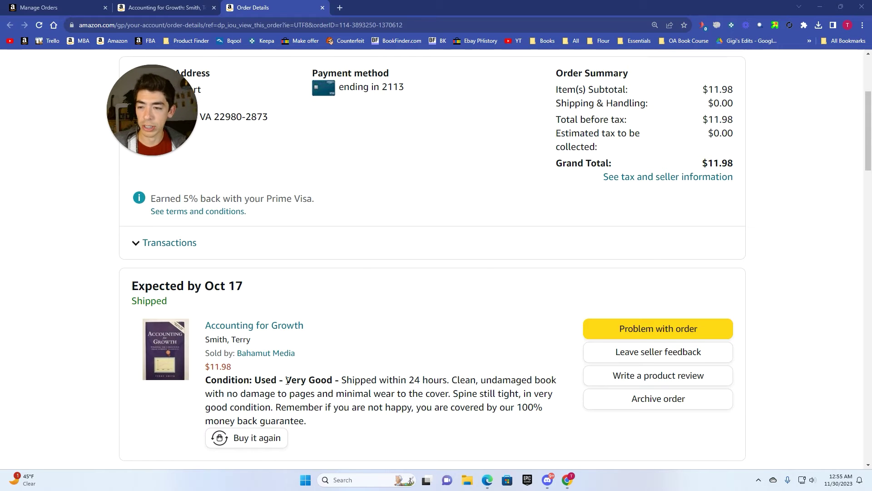
- Return to the Accounting for Growth product page and set the SellerAmp sale price to 99.99
click(141, 6)
text(99.99)
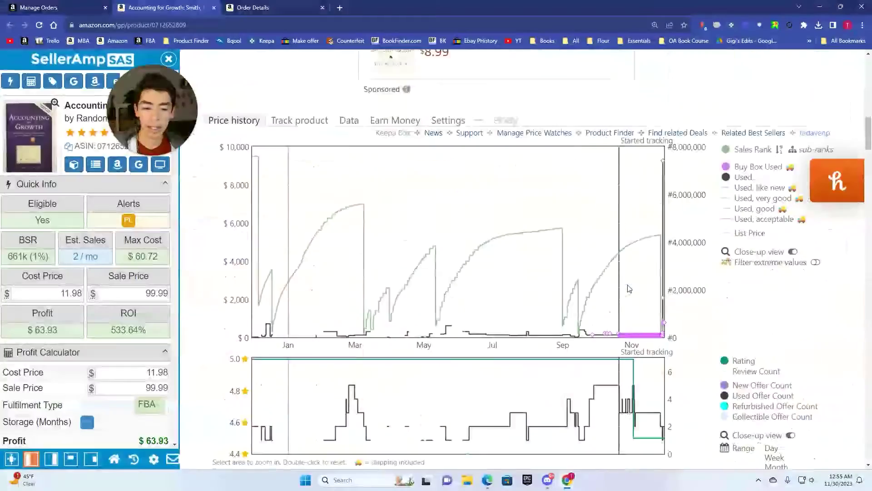
- Examine the price history chart for September 9–17 and for mid-July to September 8, restoring the year view after each
scroll(629, 289, down, 3)
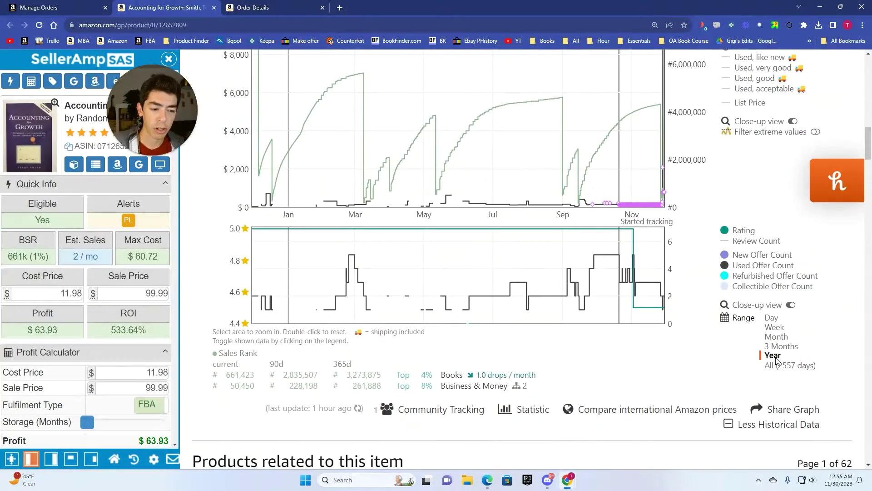
scroll(336, 212, up, 1)
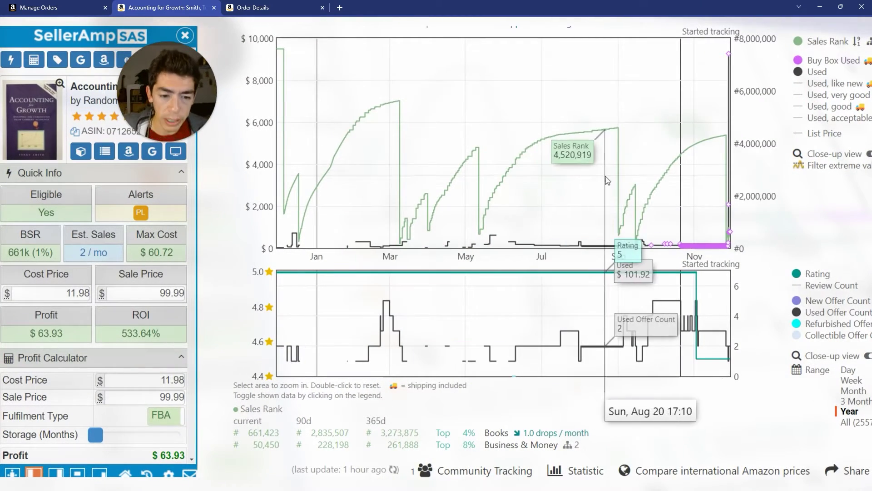
drag(610, 229, 652, 233)
drag(583, 257, 461, 255)
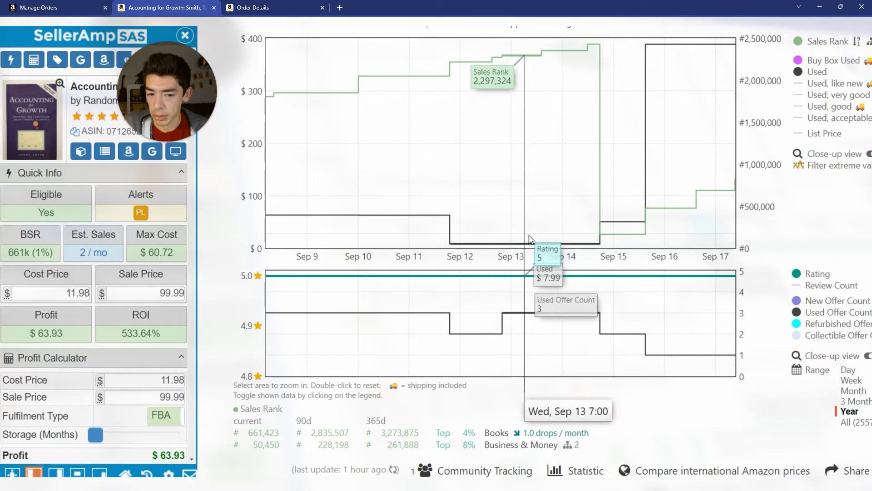
double_click(538, 248)
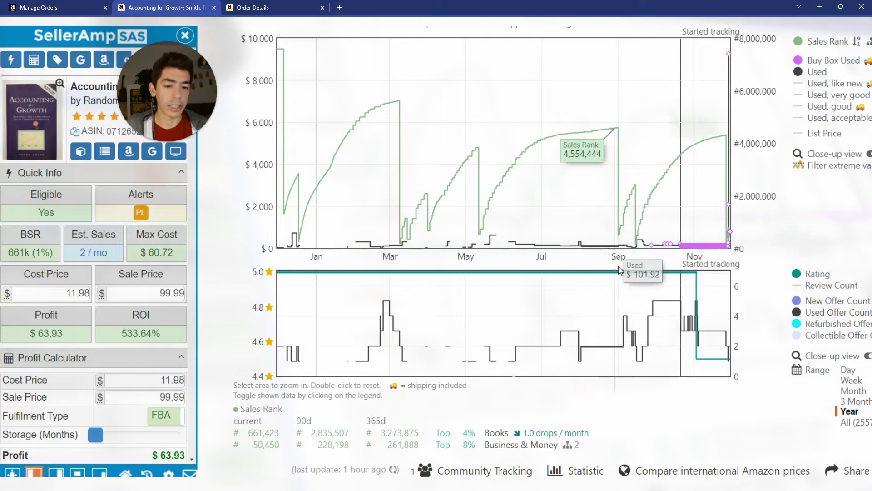
drag(633, 261, 554, 256)
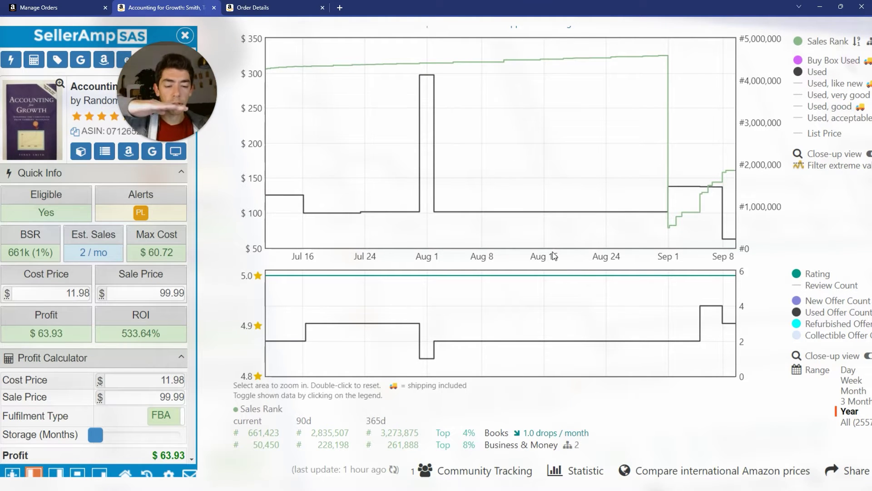
double_click(656, 222)
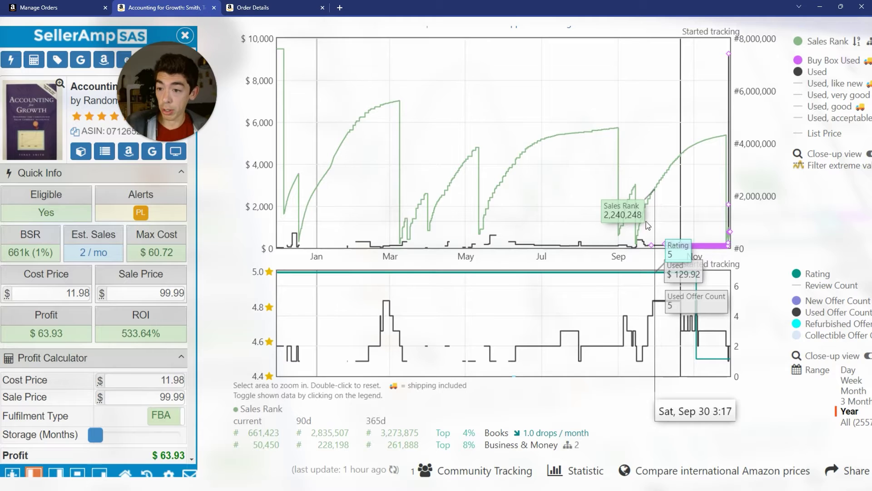
- Examine the chart from January to June, narrow it to late February through March 24, and restore the year view
drag(509, 219, 319, 236)
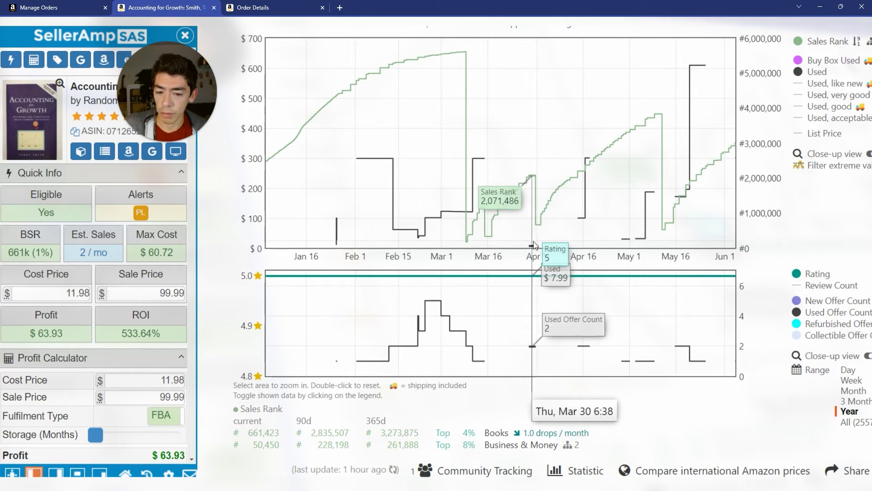
drag(509, 229, 438, 227)
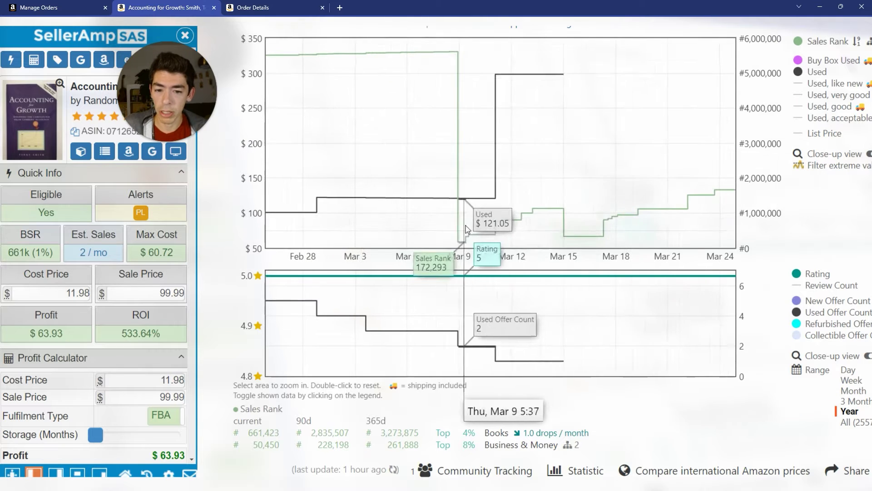
double_click(555, 191)
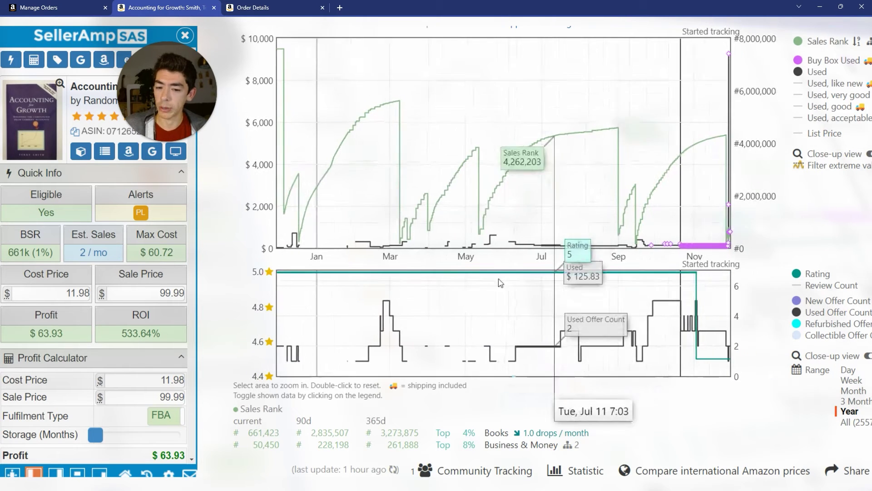
- Show the entire price history and examine the 2021–2022 and 2018–2019 periods, restoring the full range after each
click(847, 422)
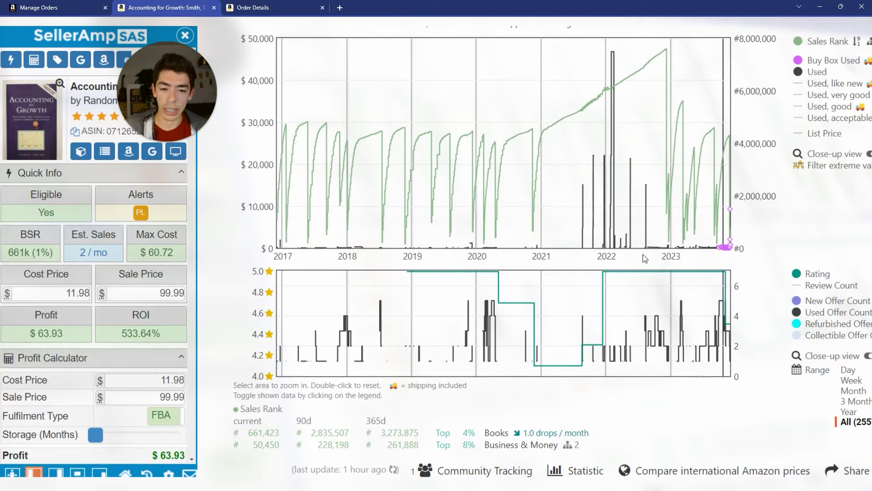
drag(528, 234, 695, 233)
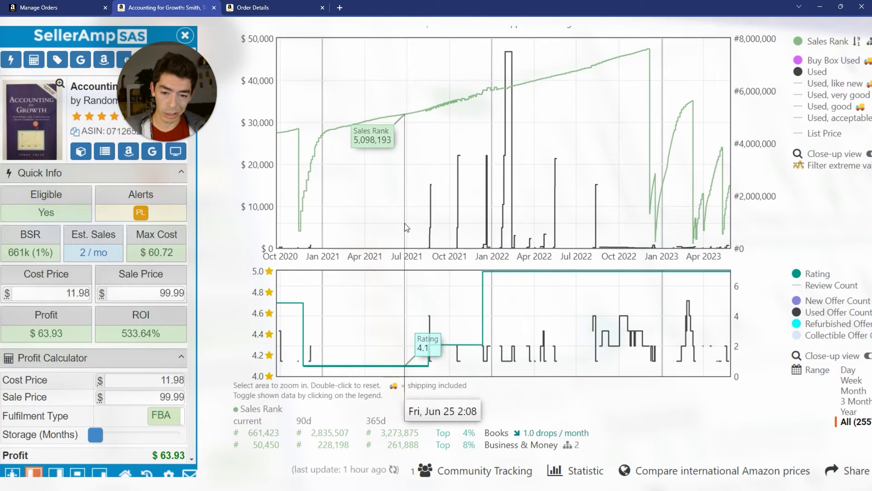
drag(371, 214, 617, 232)
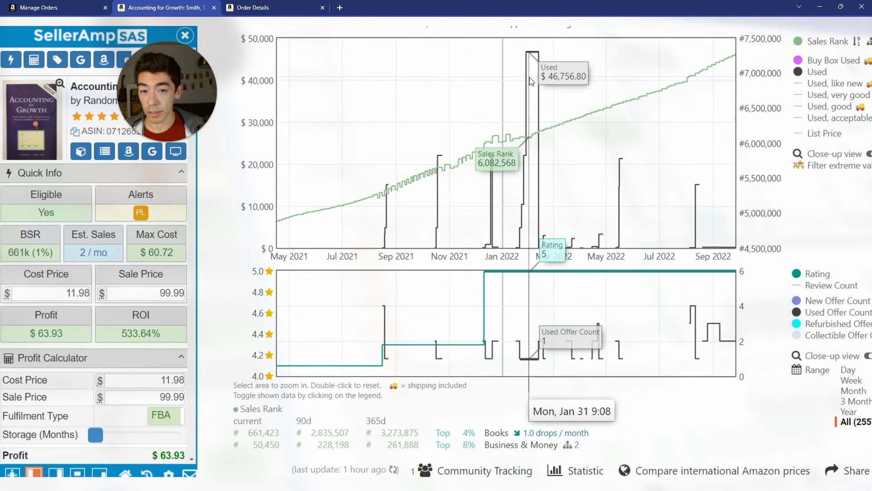
double_click(586, 159)
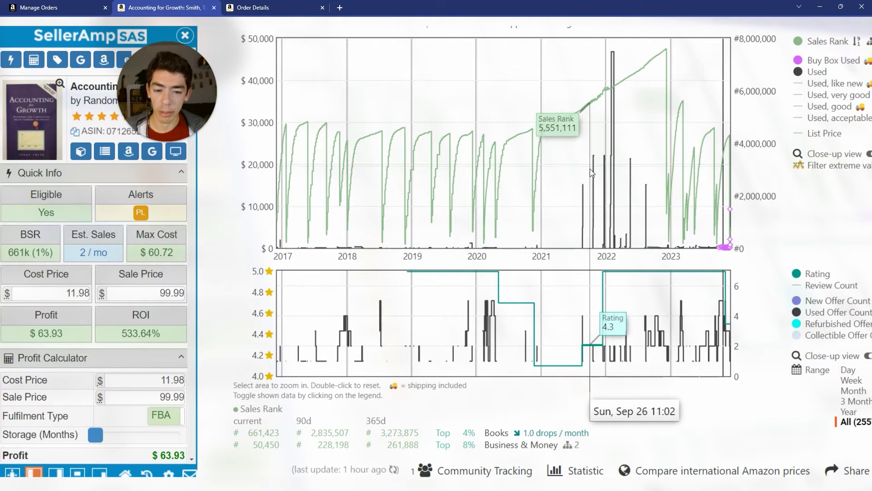
drag(538, 182, 663, 214)
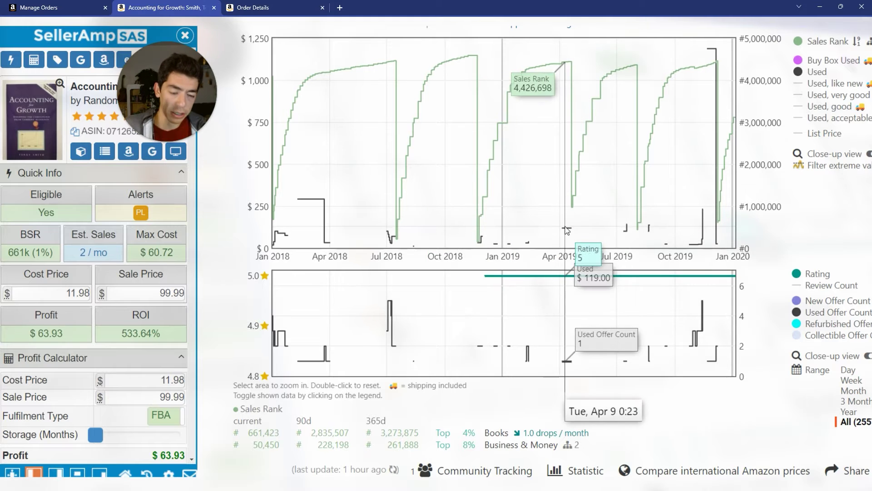
double_click(554, 209)
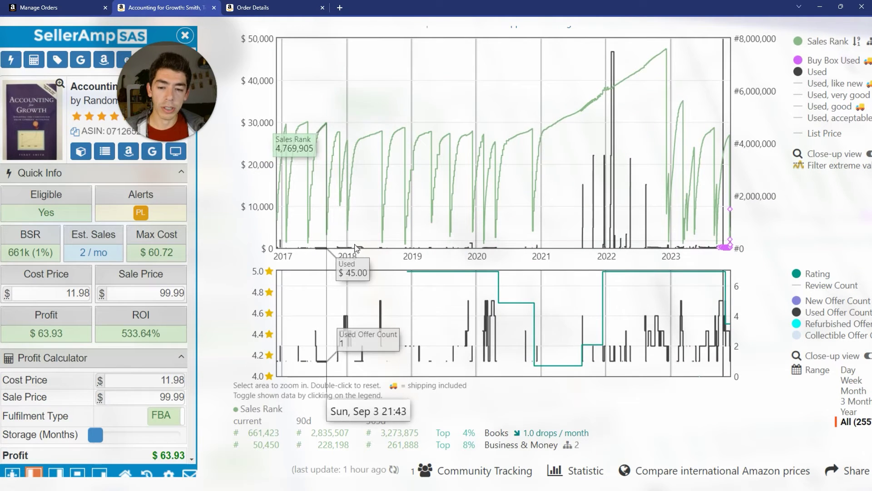
- Set the chart range to Year, examine late August to early October, and restore the year view
click(849, 411)
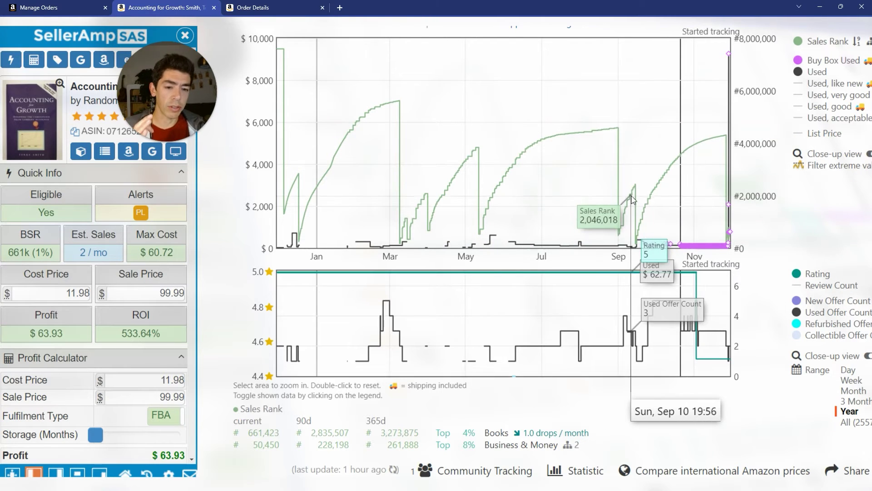
drag(606, 207, 671, 207)
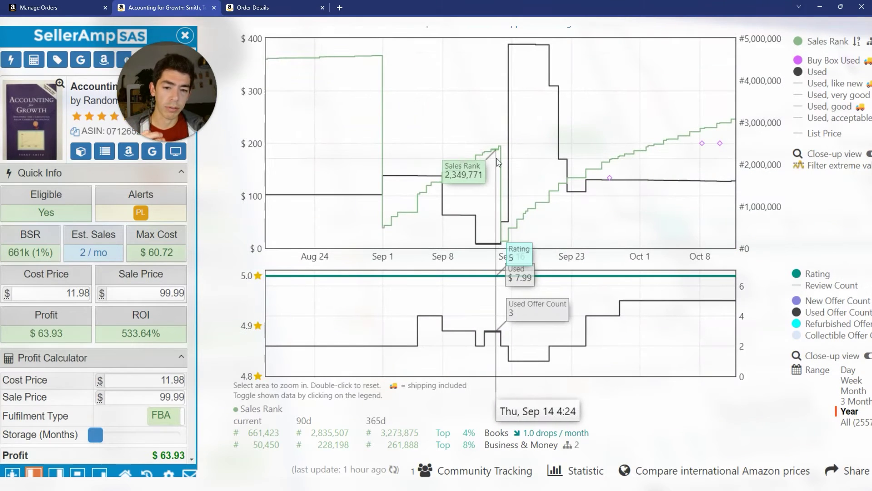
double_click(477, 156)
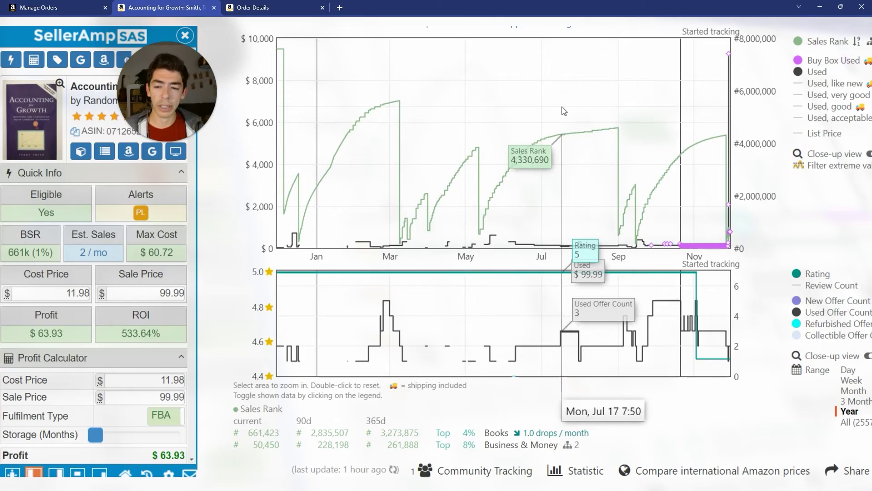
scroll(545, 236, up, 5)
scroll(545, 236, up, 7)
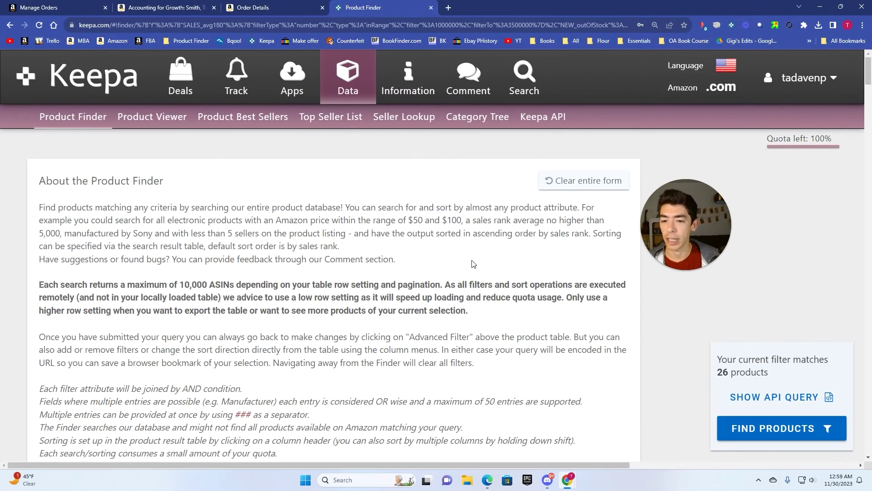
- Check the 180-day average sales rank range among the Keepa Product Finder filters
scroll(472, 263, down, 2)
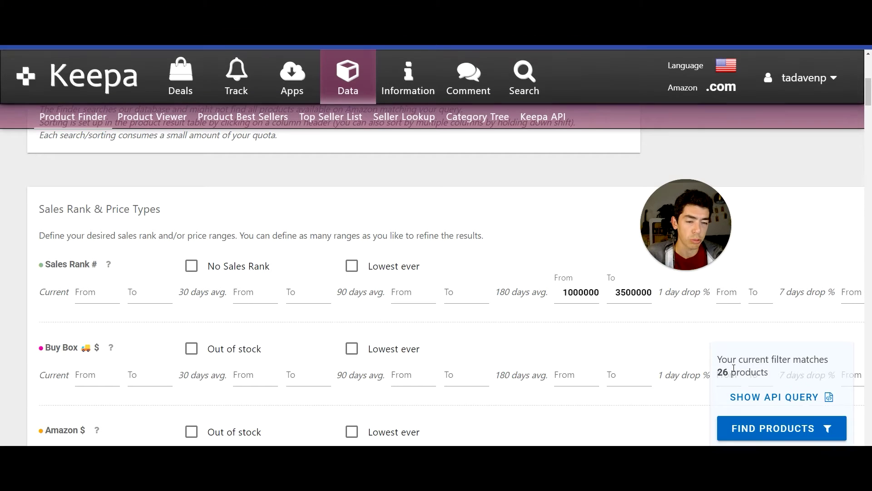
scroll(734, 367, down, 1)
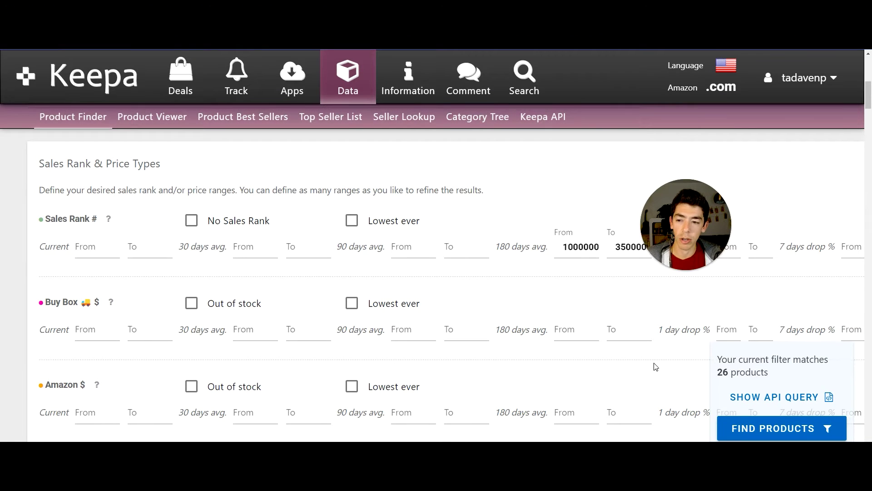
click(583, 247)
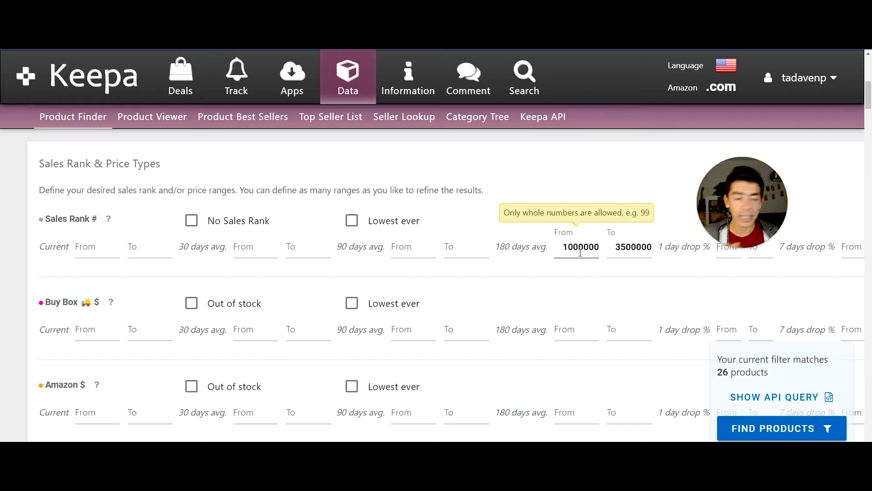
- Review the New stock filter, the Used current, lowest-ever and 90-day average price filters, and the root category
scroll(580, 253, down, 4)
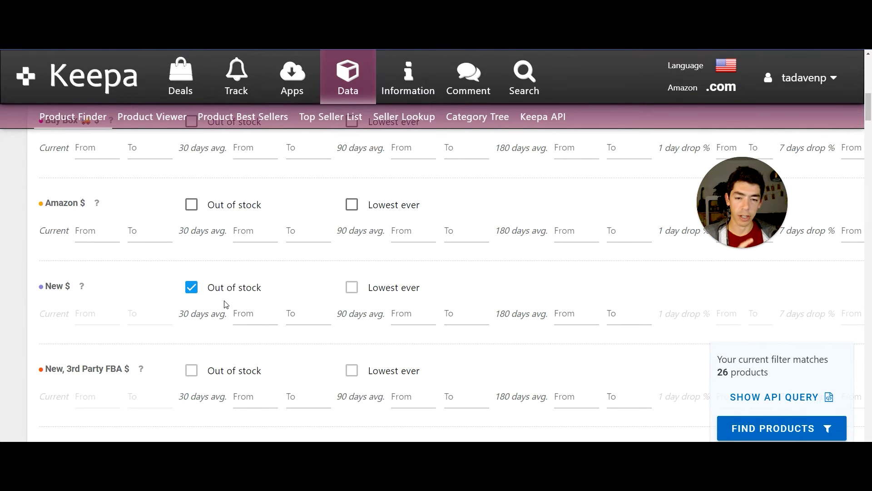
scroll(347, 288, down, 7)
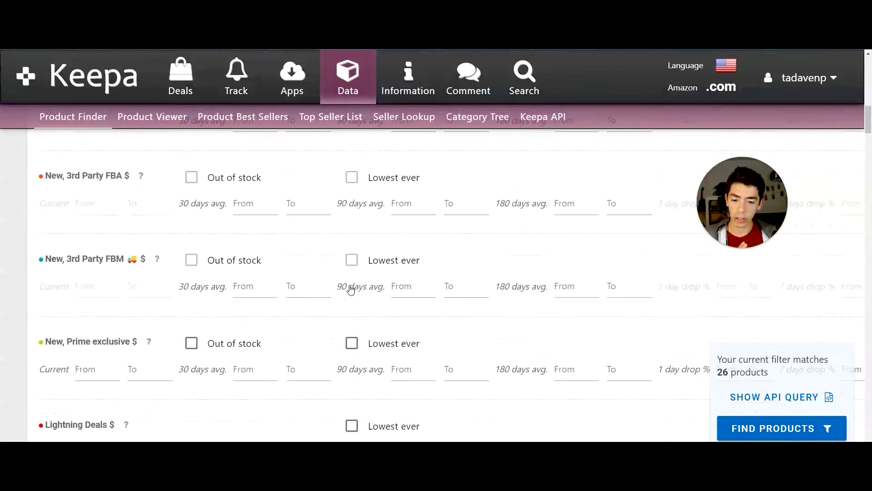
scroll(351, 290, down, 5)
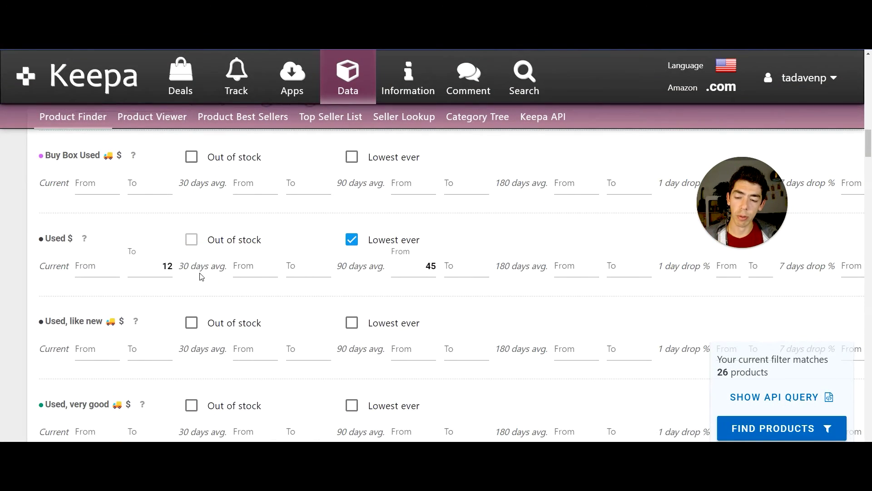
scroll(234, 279, down, 1)
scroll(234, 279, up, 1)
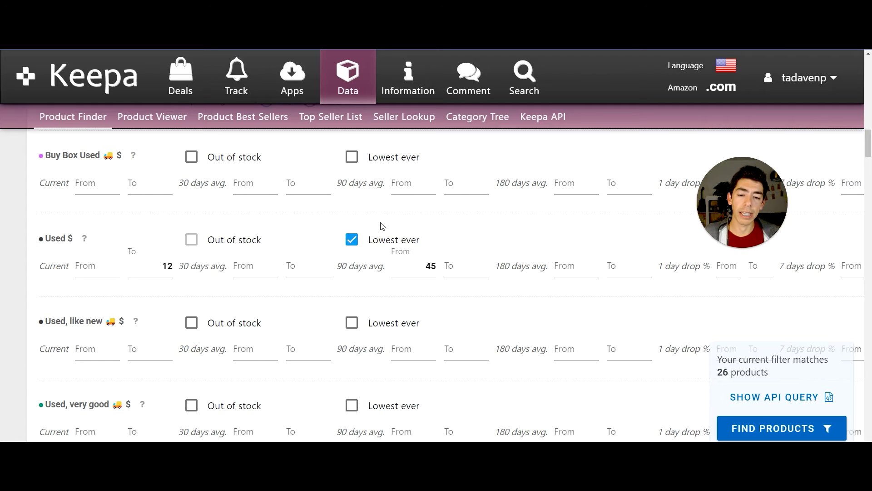
scroll(354, 195, down, 1)
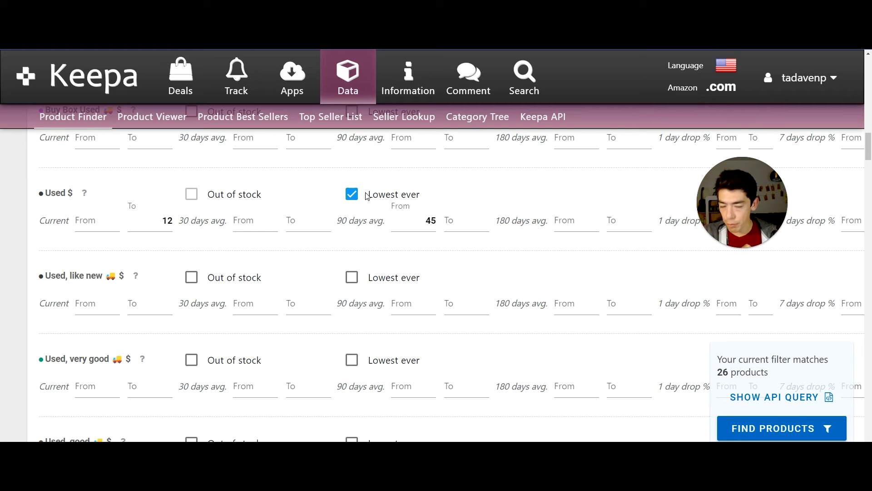
click(394, 208)
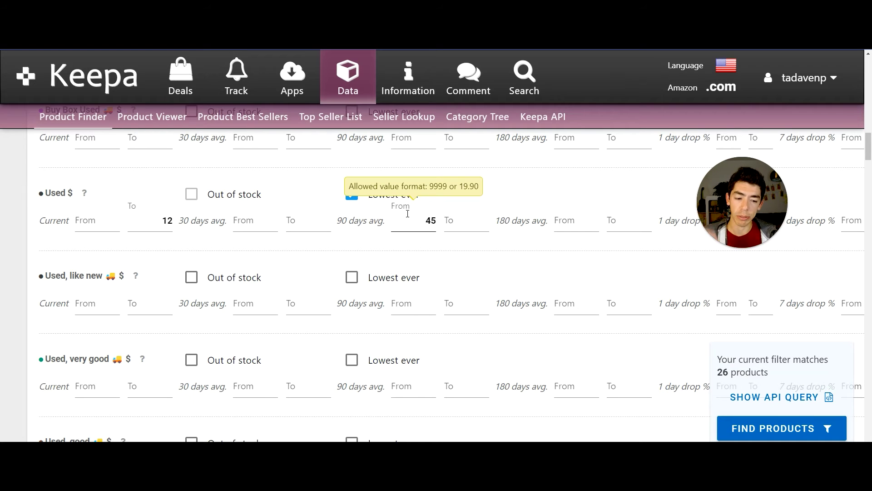
scroll(408, 215, down, 20)
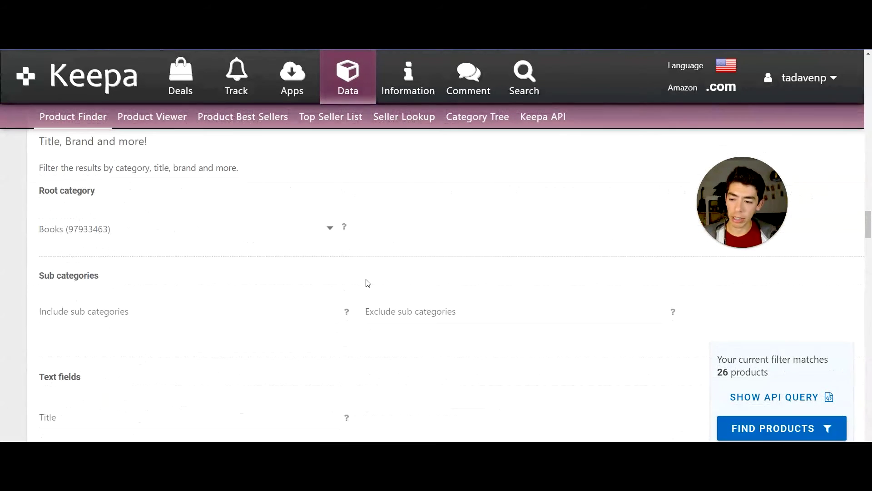
- Select Books as the root category, run the product search, and look through the matching books
scroll(275, 282, up, 1)
click(244, 282)
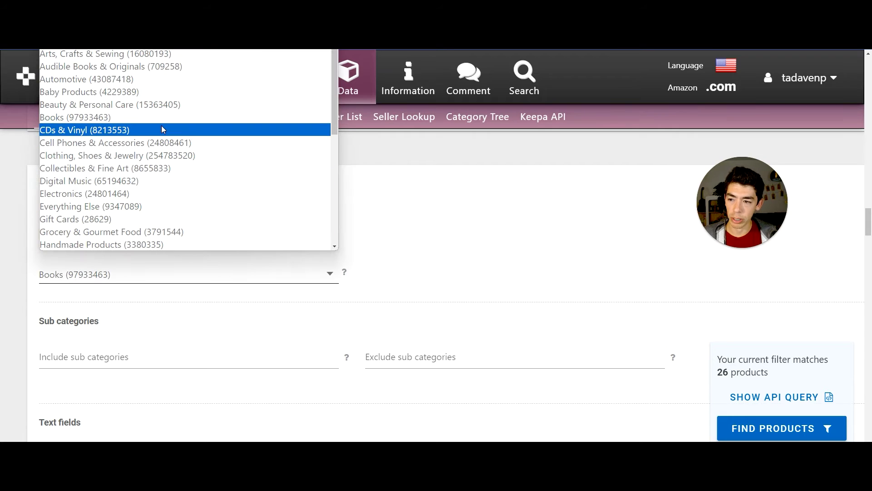
click(249, 118)
click(751, 426)
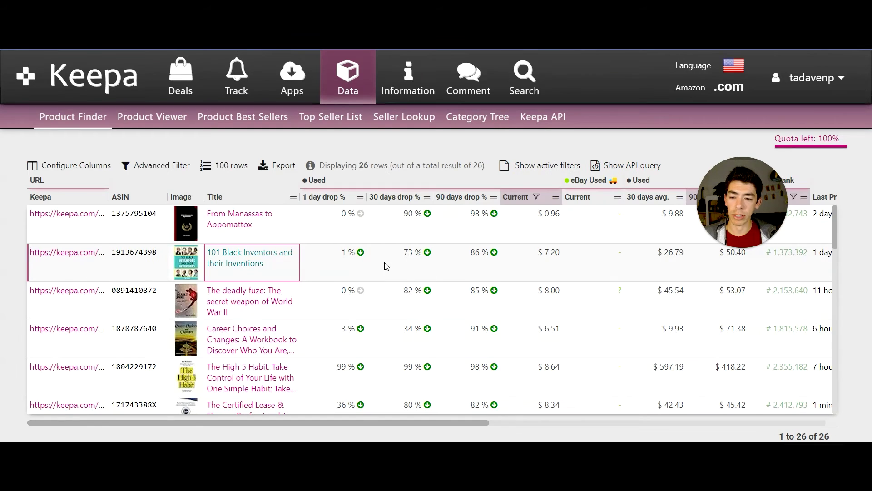
scroll(231, 218, down, 1)
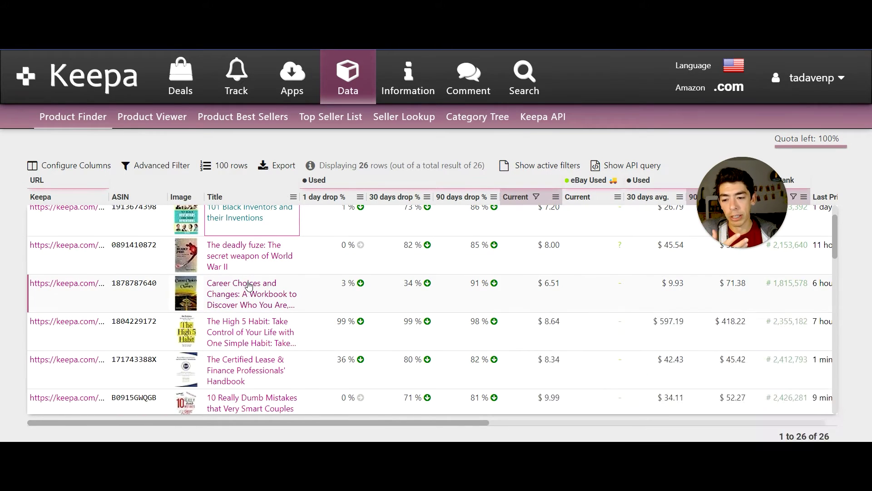
scroll(268, 292, up, 1)
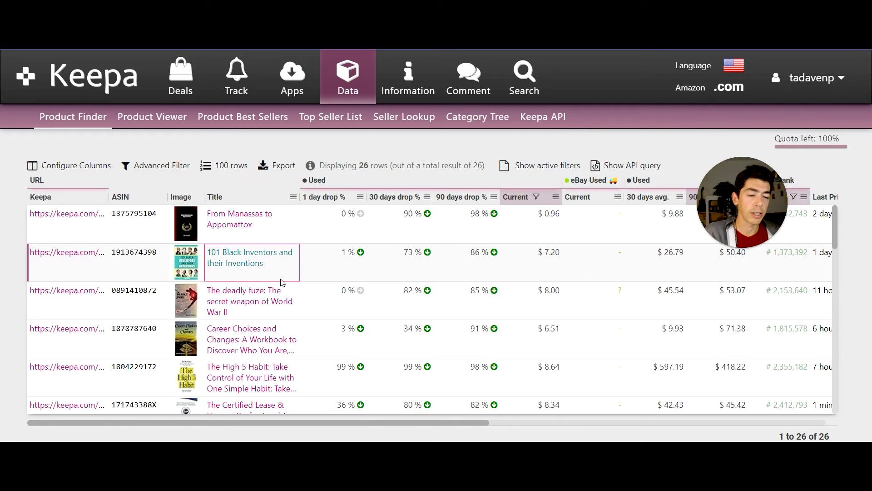
- Open 101 Black Inventors and their Inventions, show its entire price history, examine mid-2021 to early 2023, and restore the full range
click(281, 281)
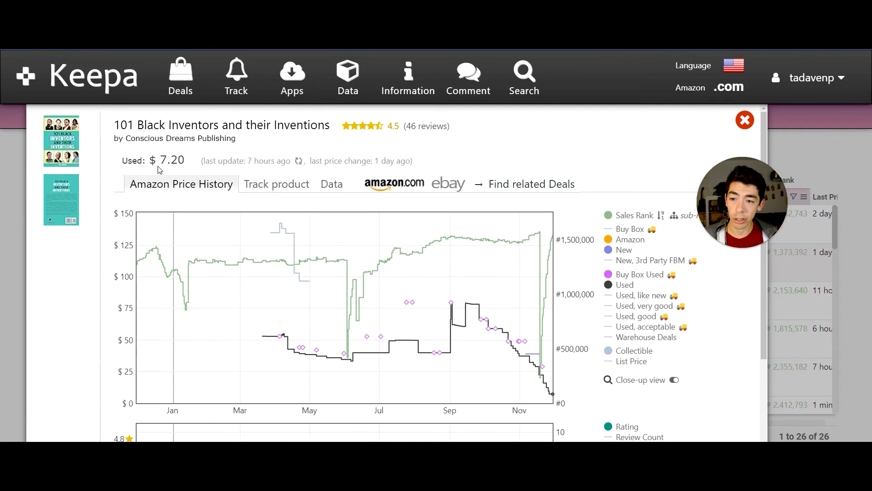
scroll(318, 204, down, 2)
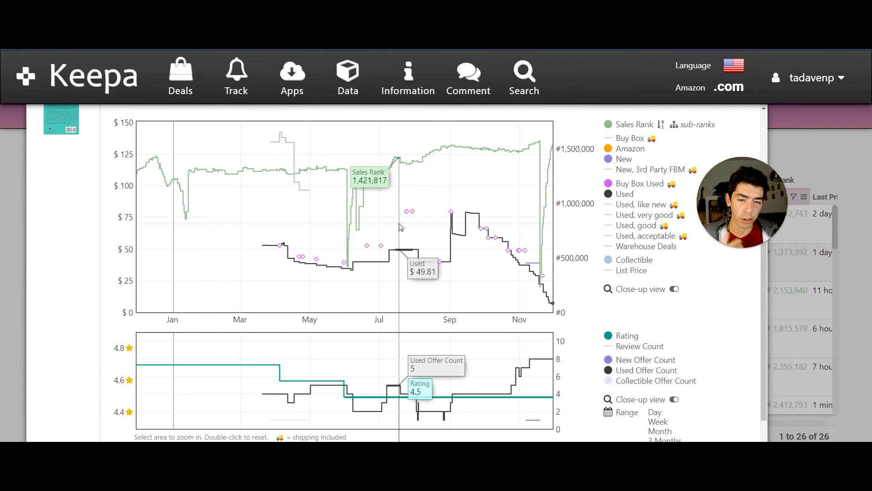
scroll(687, 440, down, 1)
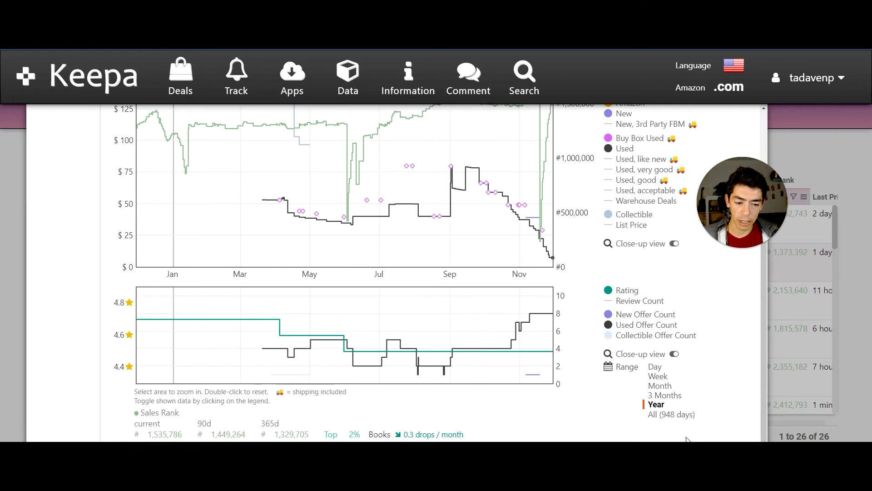
click(680, 420)
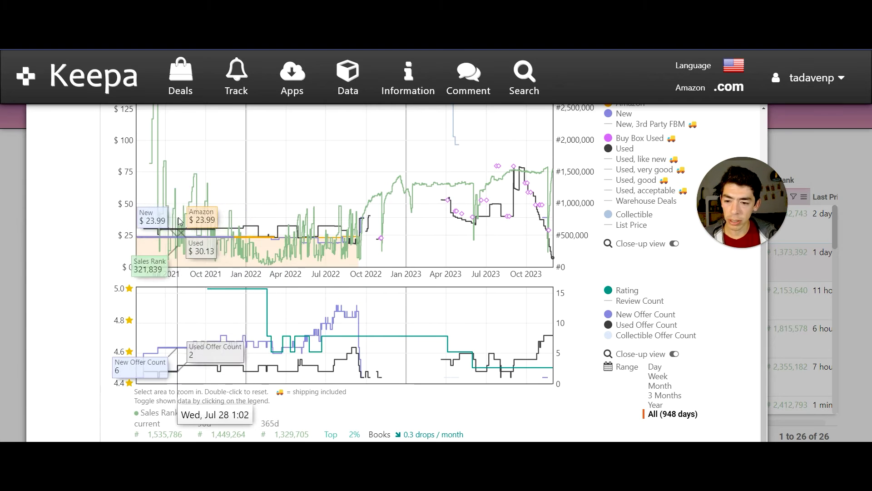
drag(177, 227, 426, 233)
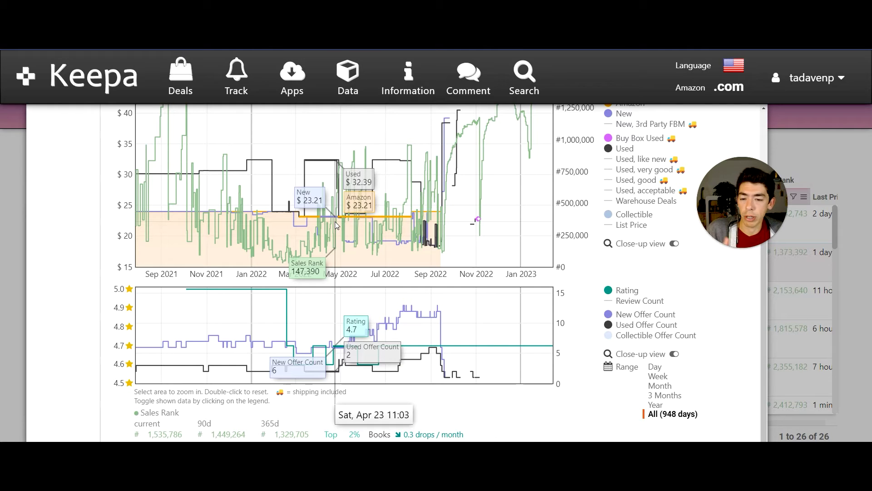
double_click(375, 244)
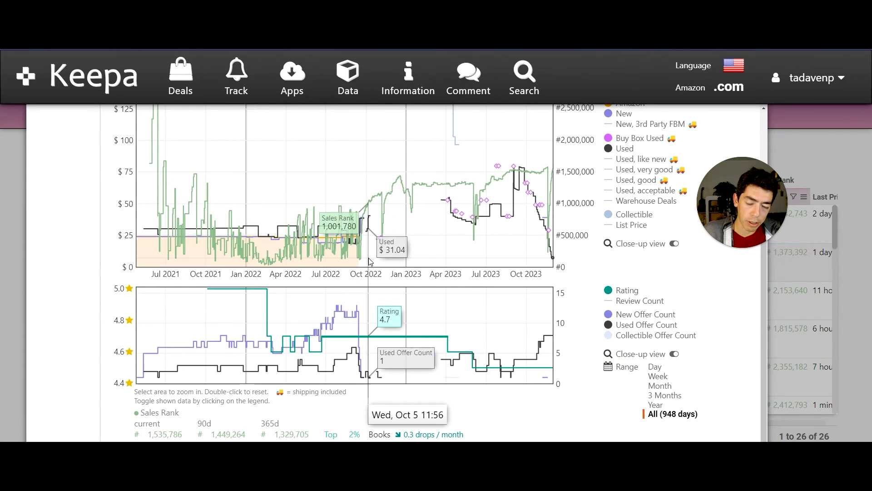
- Examine the price history from August 2022 to September 2023, narrow it to February–August 2023, and reset the zoom
drag(342, 255, 516, 254)
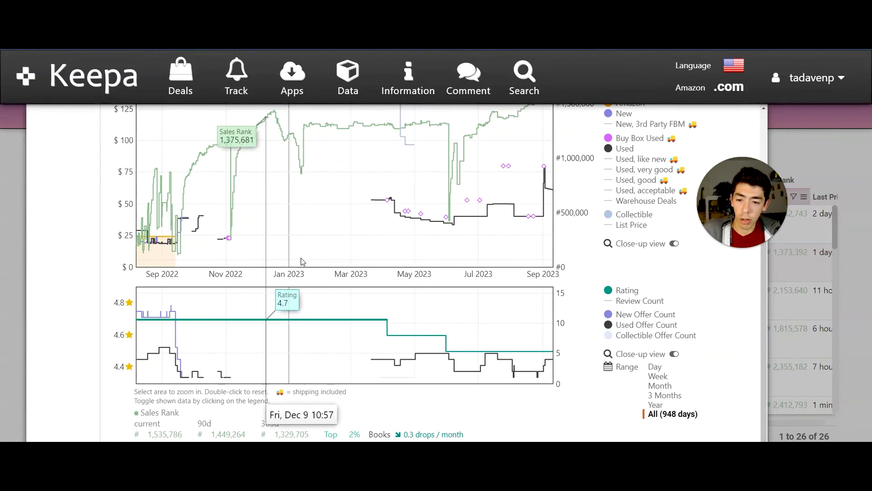
scroll(281, 223, up, 1)
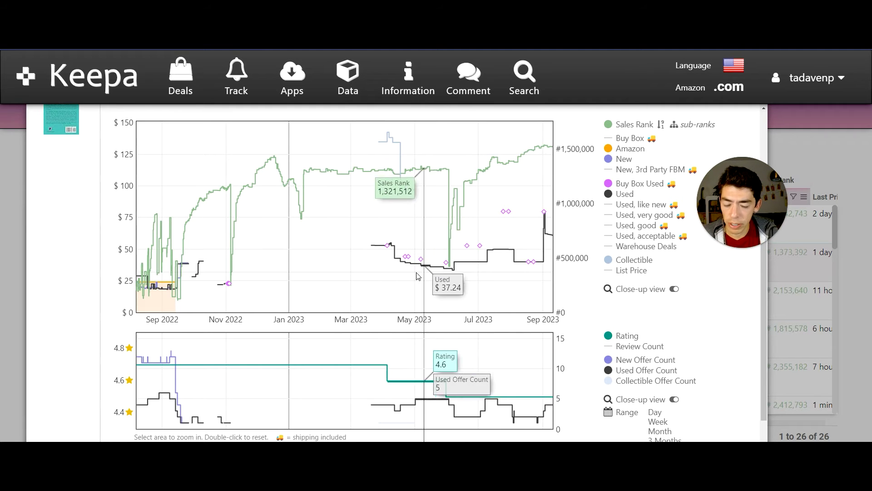
drag(376, 273, 502, 272)
double_click(389, 273)
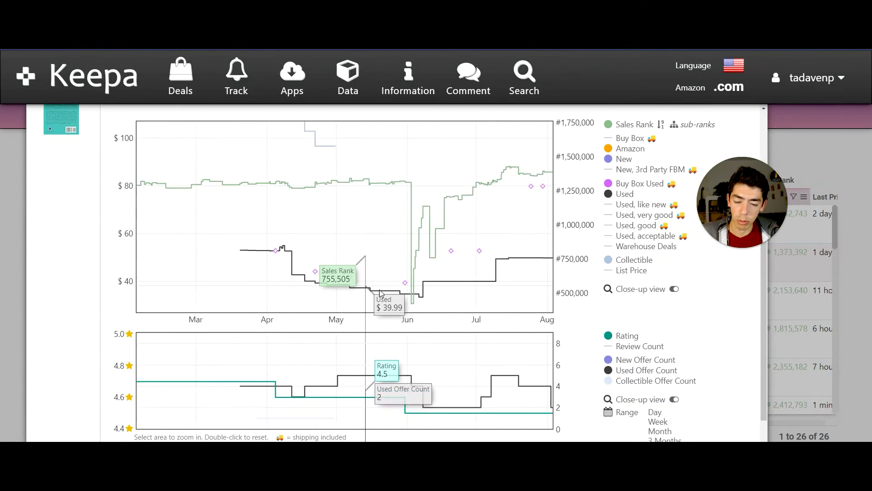
- Compare the book's one-year price chart with its full price history
click(642, 422)
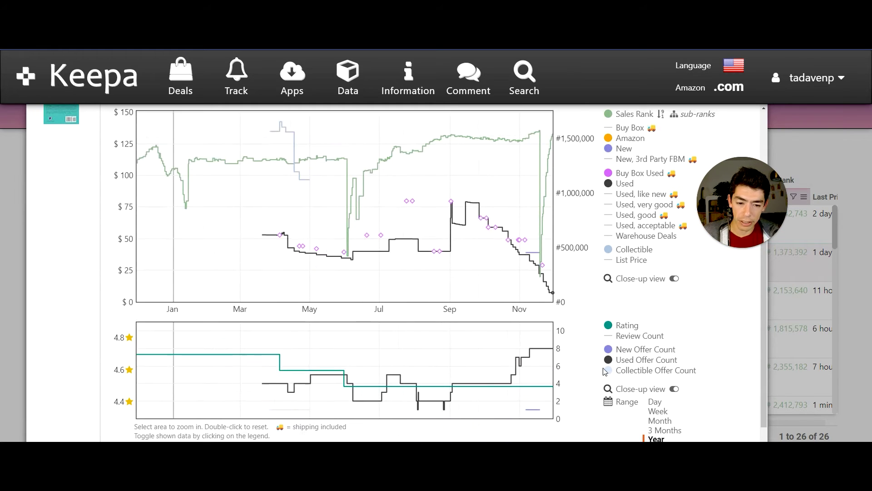
scroll(591, 363, down, 1)
click(666, 414)
scroll(484, 308, up, 2)
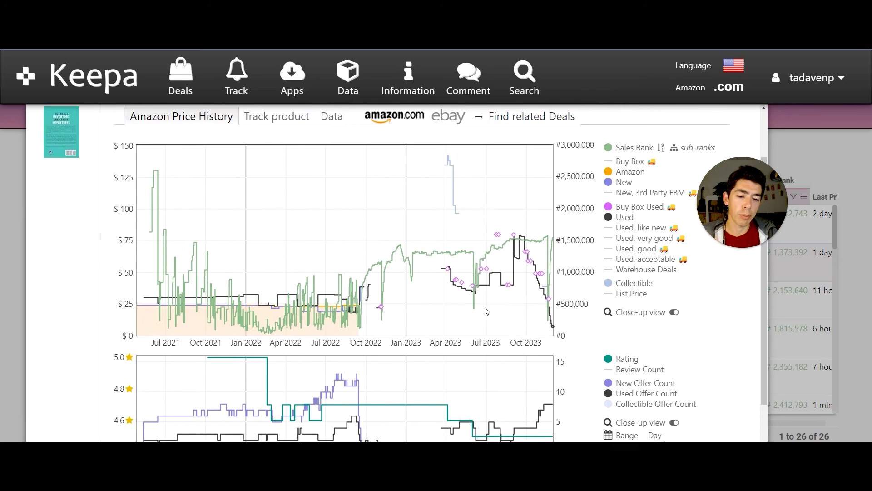
- Open the Amazon listing for 101 Black Inventors and their Inventions in a new tab and check its used offers
right_click(485, 307)
click(714, 348)
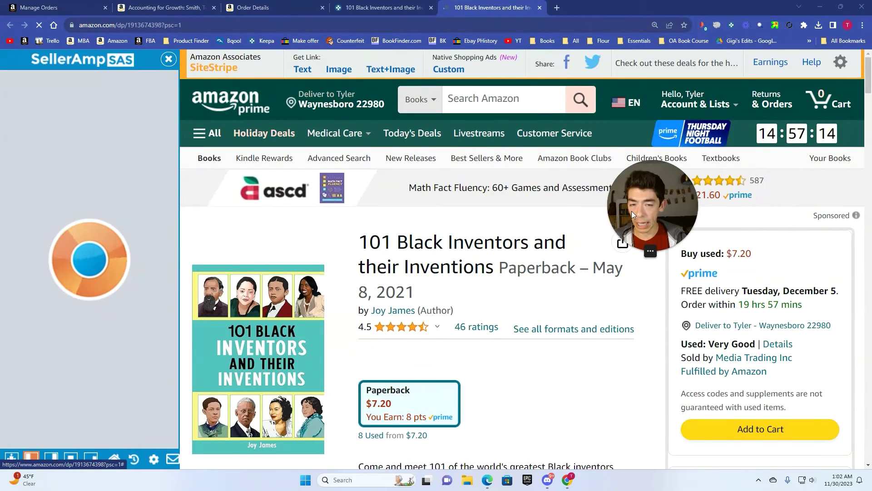
drag(632, 212, 595, 211)
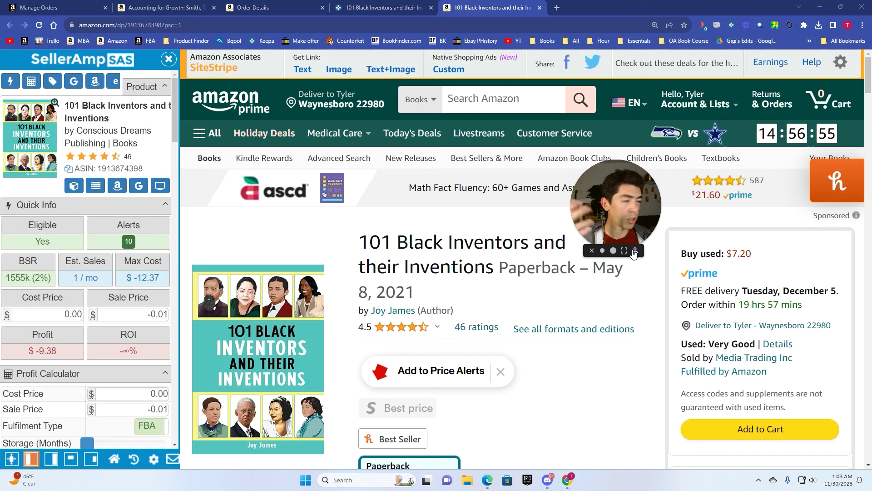
scroll(514, 321, down, 5)
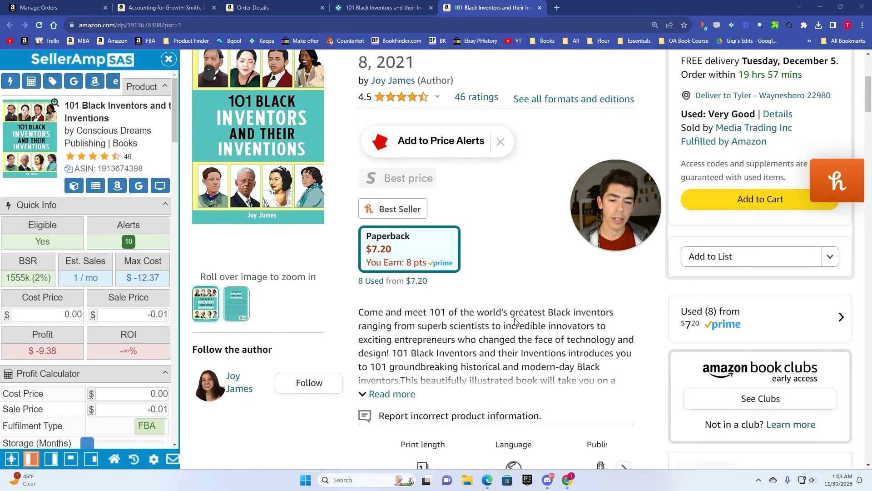
scroll(416, 248, down, 1)
scroll(448, 260, up, 1)
- Set the cost price to $7.20 and the sale price to $29.99 in the SellerAmp calculator
click(73, 310)
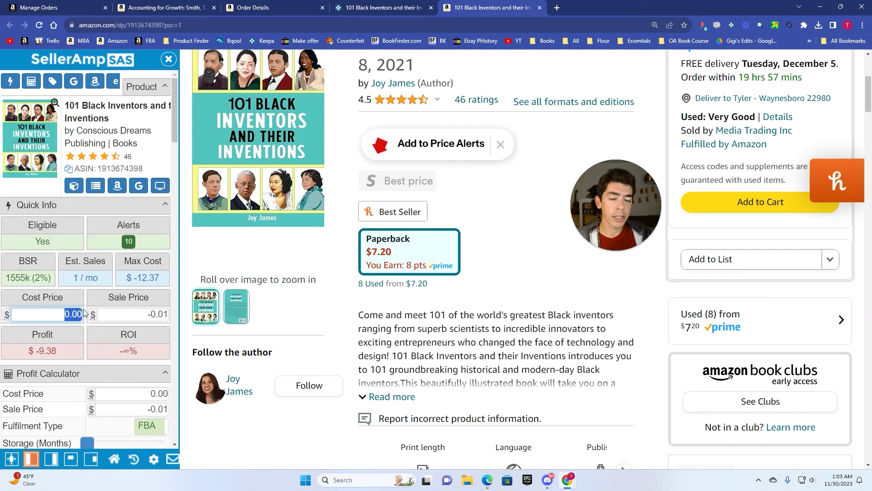
text(7.20)
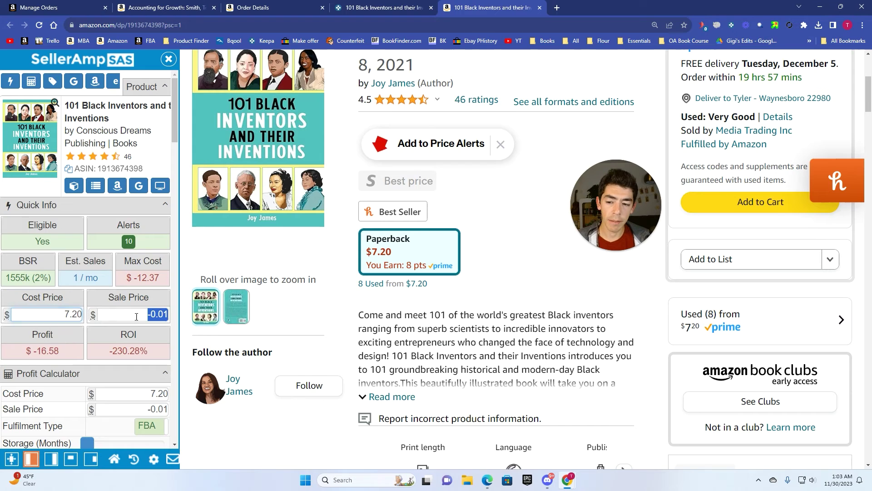
scroll(309, 357, down, 1)
text(29.99)
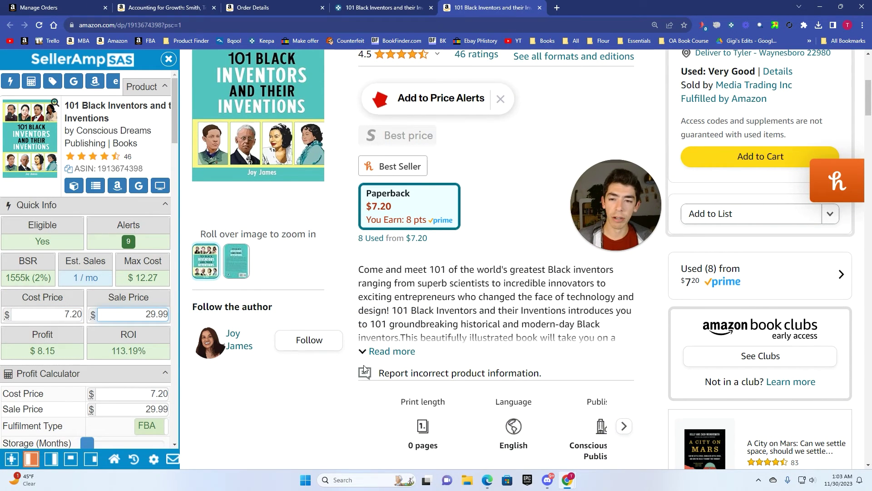
- Set the sale price to $39.99 and review the profit and ROI calculation
double_click(159, 319)
text(39.99)
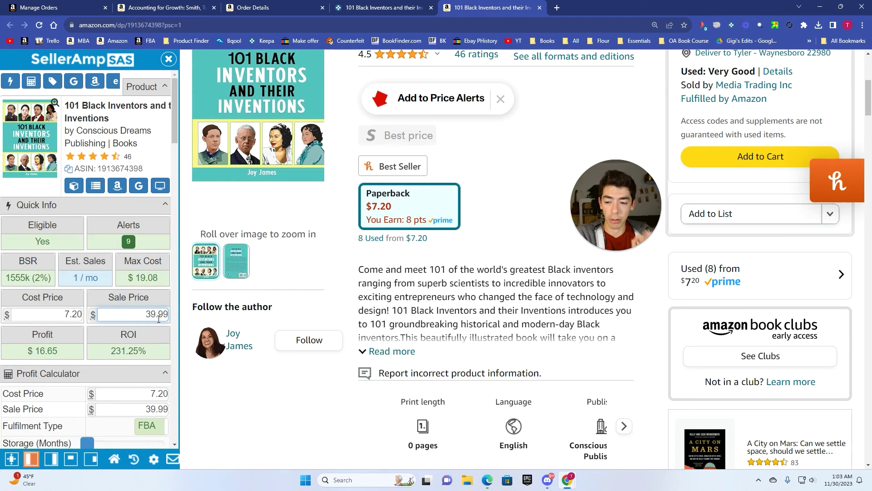
scroll(159, 318, down, 1)
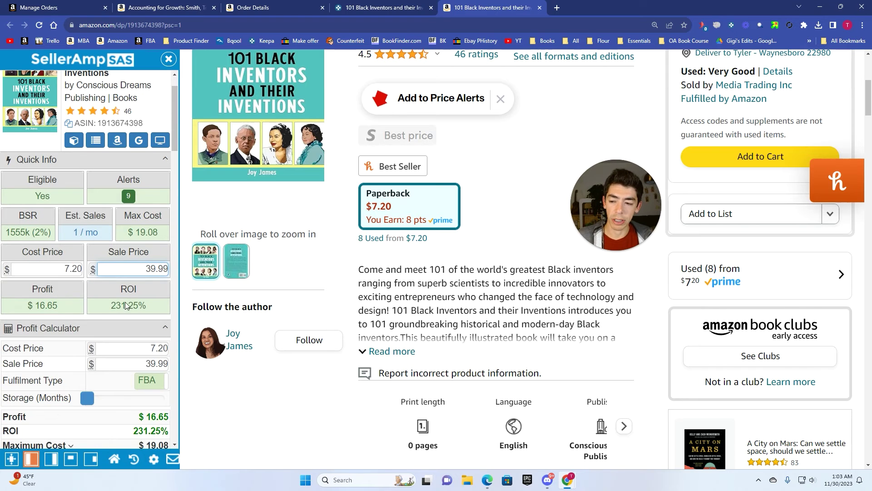
scroll(394, 309, down, 10)
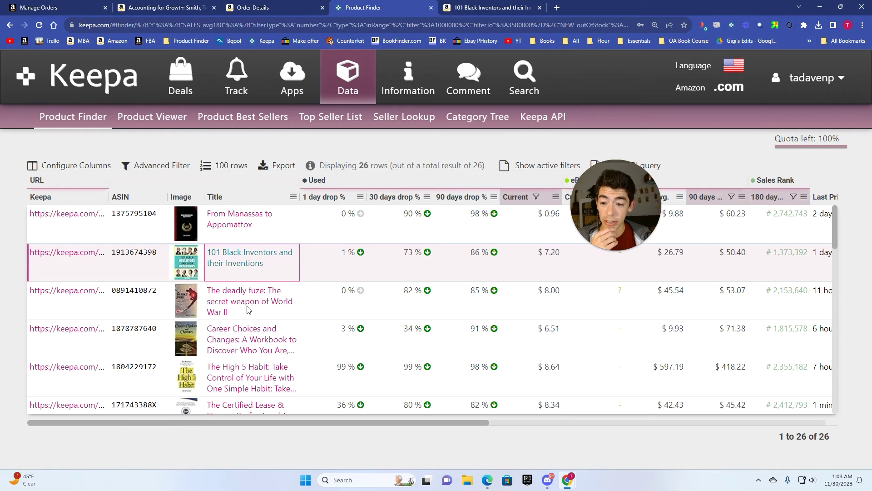
- Switch back to the Keepa results, open The deadly fuze: The secret weapon of World War II, and examine its one-year price history
click(277, 302)
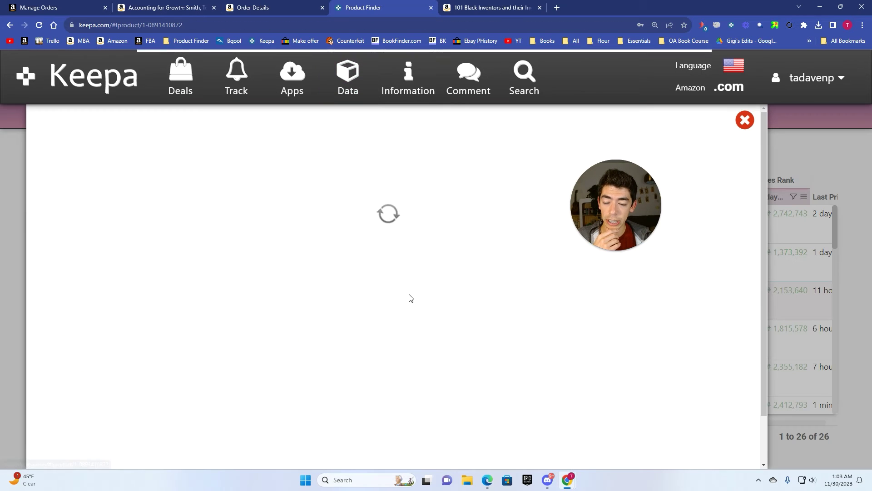
scroll(590, 212, down, 2)
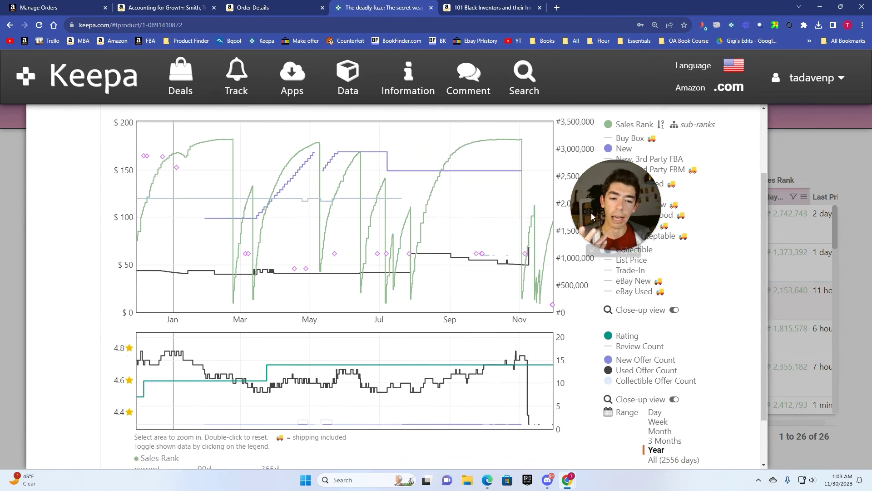
scroll(702, 194, down, 1)
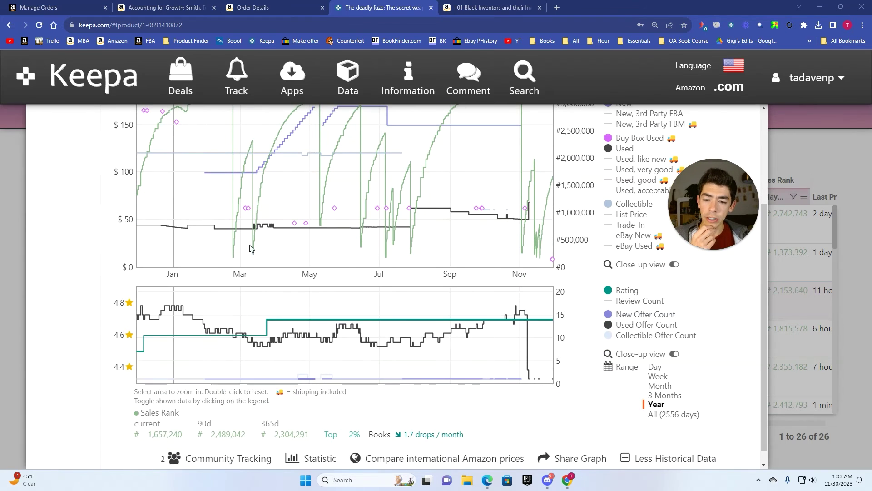
scroll(255, 239, up, 1)
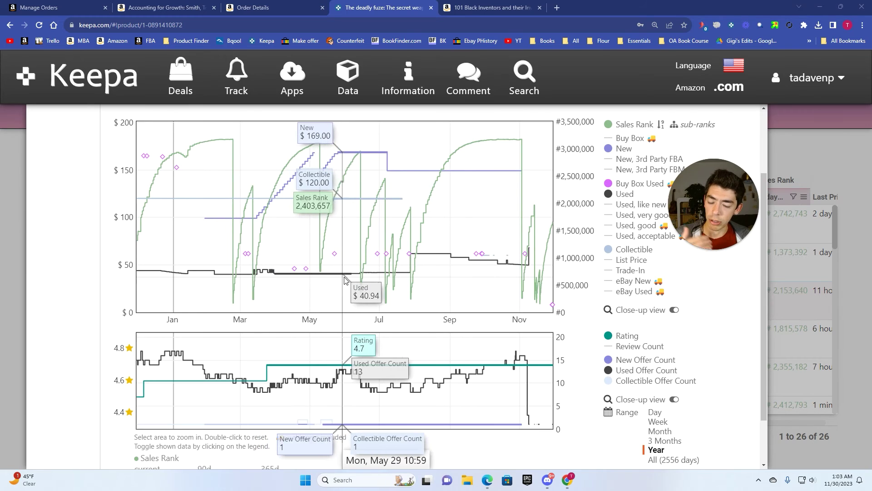
scroll(400, 268, down, 1)
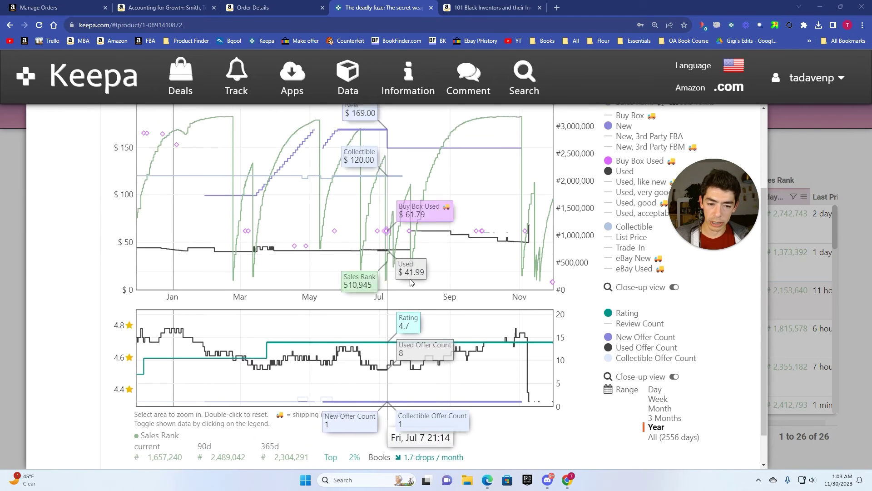
- Zoom the price chart to late September through November and examine the used price and sales rank changes
drag(472, 254, 577, 253)
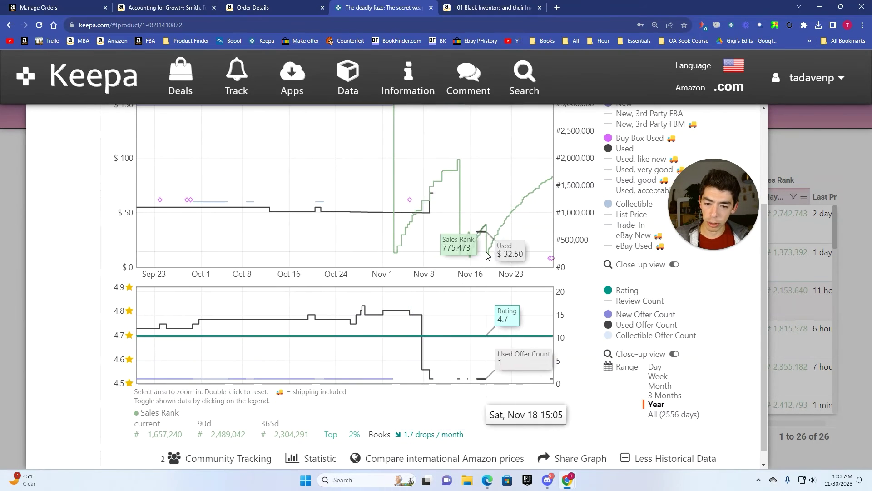
scroll(409, 236, up, 4)
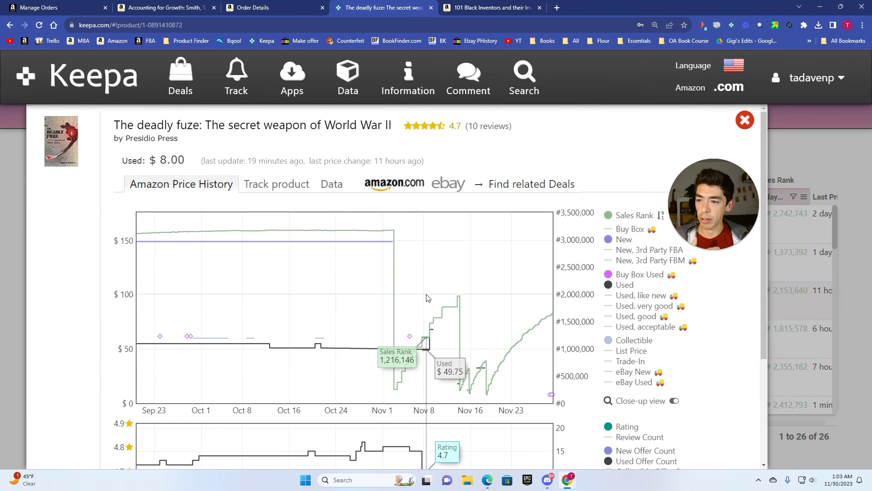
scroll(415, 291, down, 3)
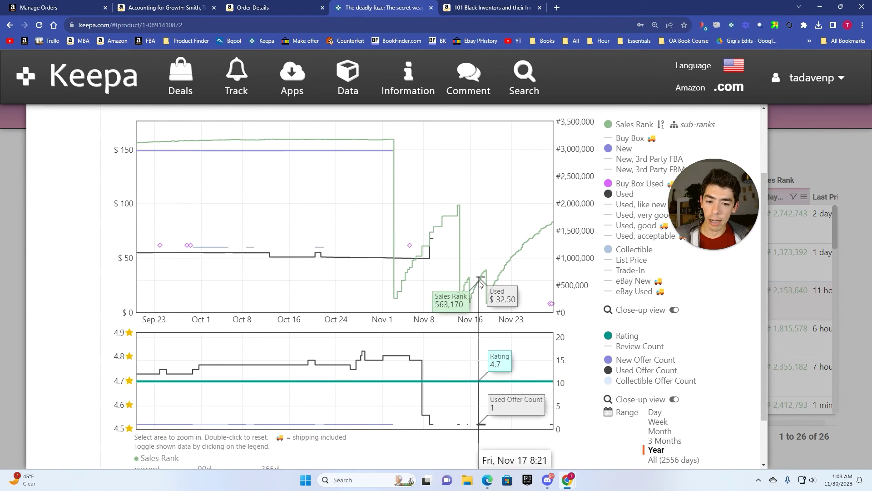
- Show the book's entire price history, examine used prices since 2017, and set the chart range back to Year
scroll(402, 250, down, 1)
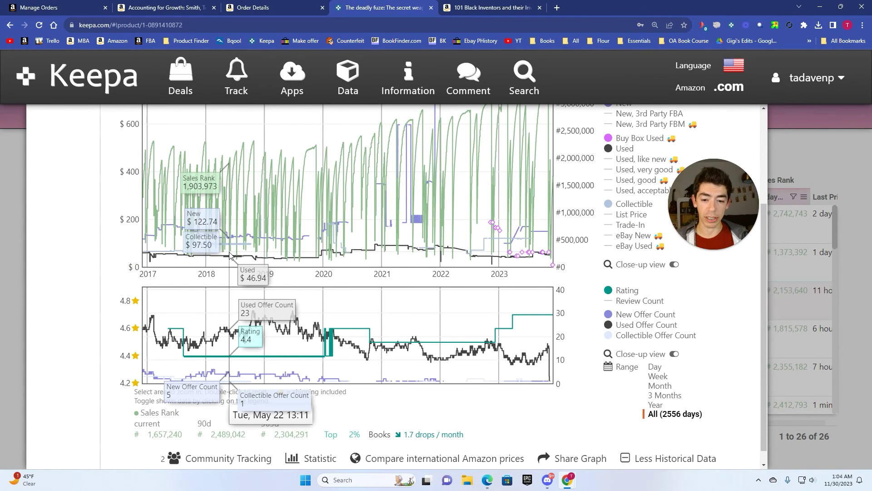
scroll(230, 255, down, 1)
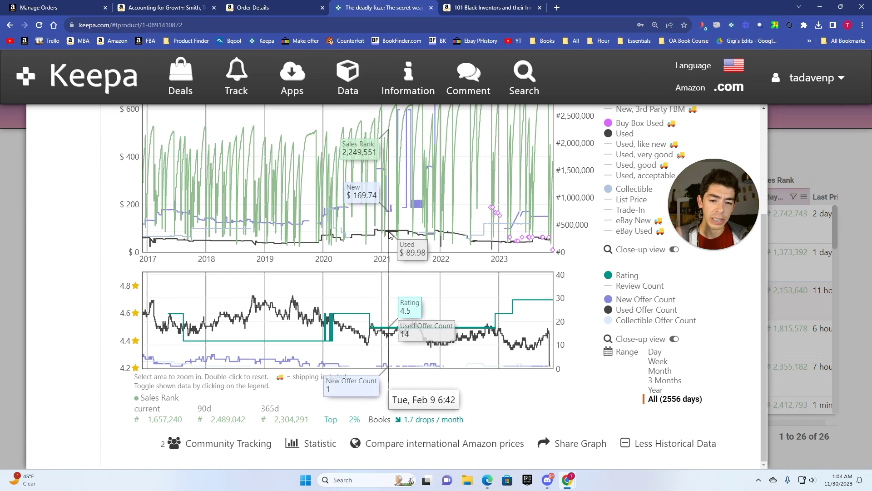
drag(645, 280, 646, 282)
click(657, 390)
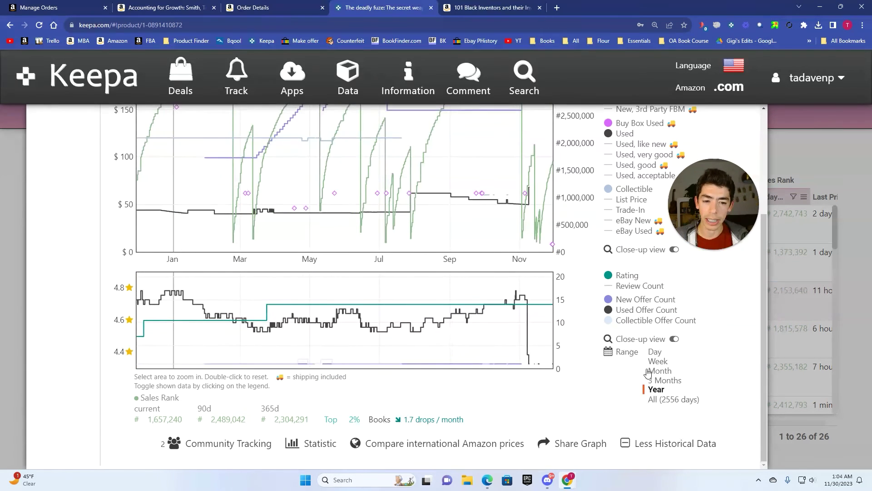
- Zoom the price chart to mid-November onwards and examine the used price and the time of the last price change
scroll(604, 331, up, 1)
drag(534, 277, 594, 298)
scroll(547, 290, up, 2)
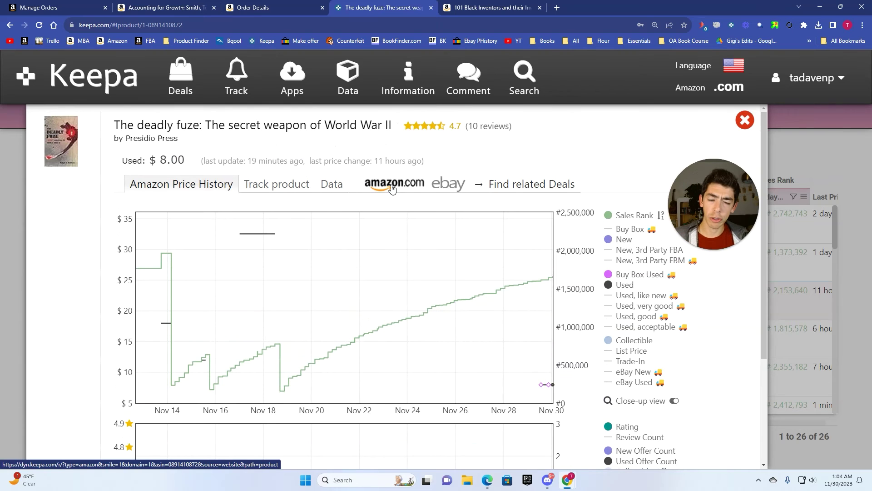
right_click(392, 189)
drag(366, 161, 409, 161)
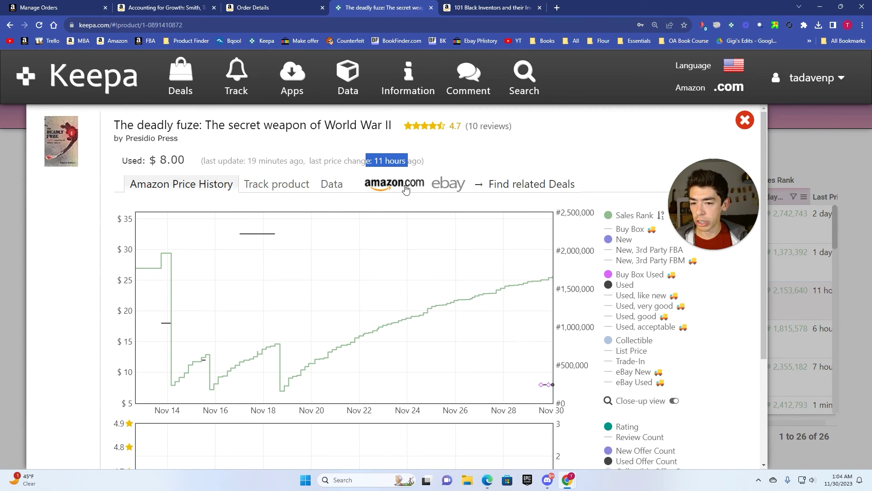
- Open the book's Amazon listing in a new tab, examine the used offer's full condition and seller details, and close the offers
right_click(405, 189)
click(431, 193)
click(616, 6)
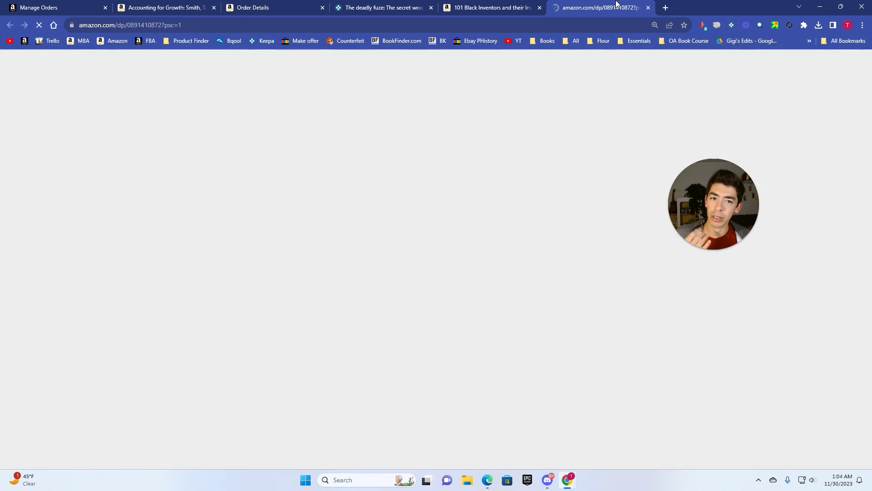
scroll(757, 104, down, 4)
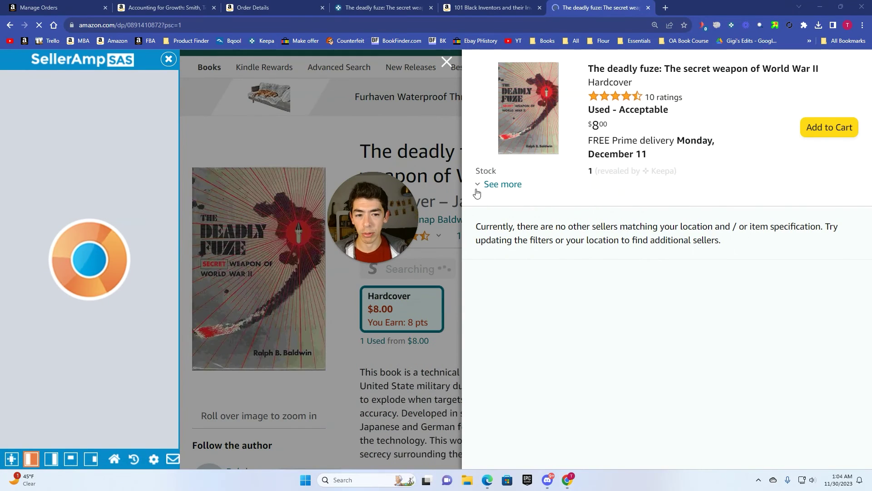
click(491, 181)
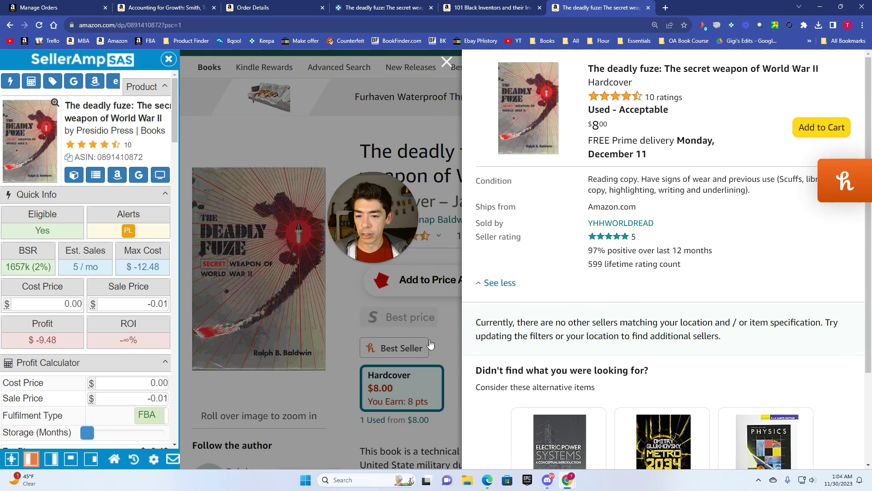
click(430, 344)
scroll(512, 273, down, 2)
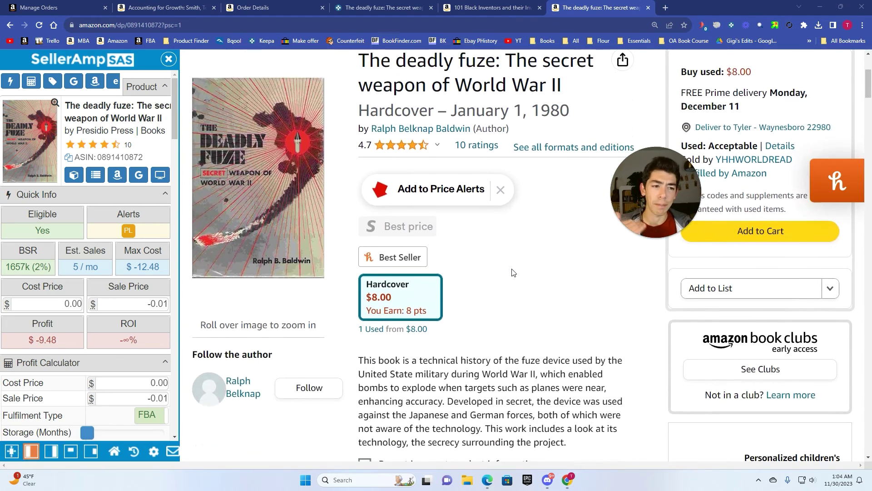
- Set the cost price to $8 and the sale price to $40 in the profit calculator
scroll(512, 273, down, 3)
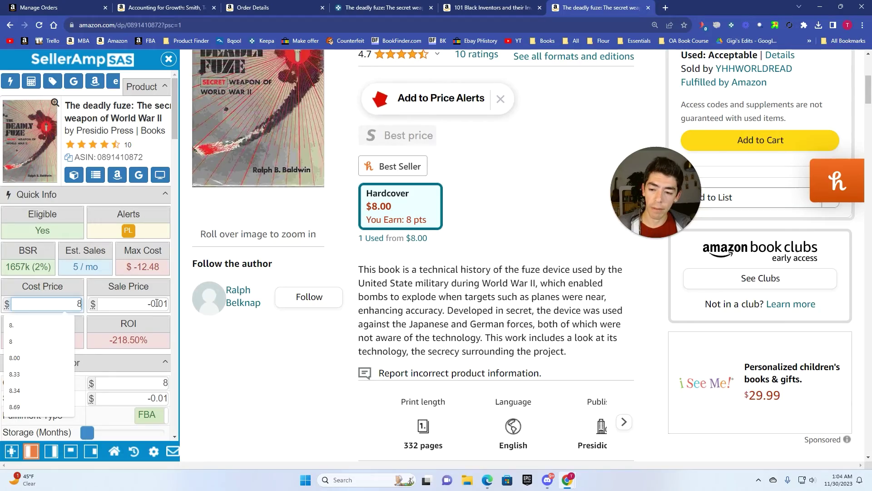
click(157, 303)
scroll(488, 321, down, 15)
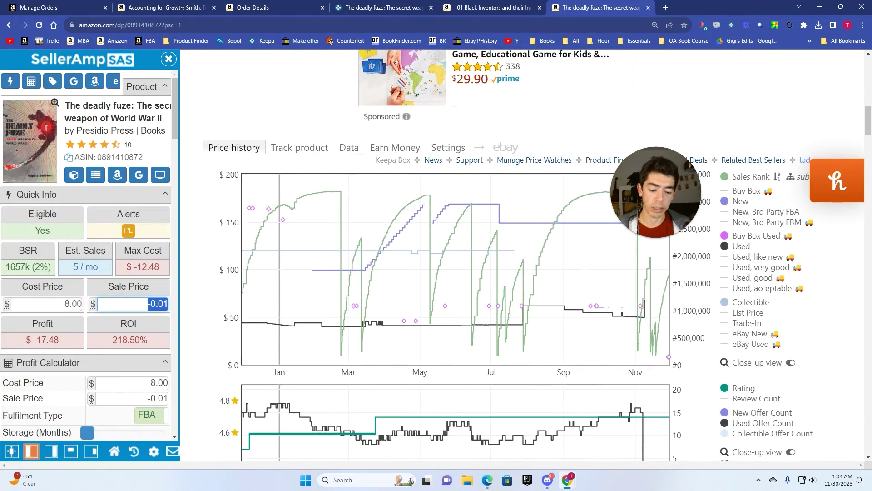
text(40)
- Show the listing's entire price history and zoom to mid-2020 through mid-2022 to examine the used prices
scroll(332, 340, down, 4)
click(792, 373)
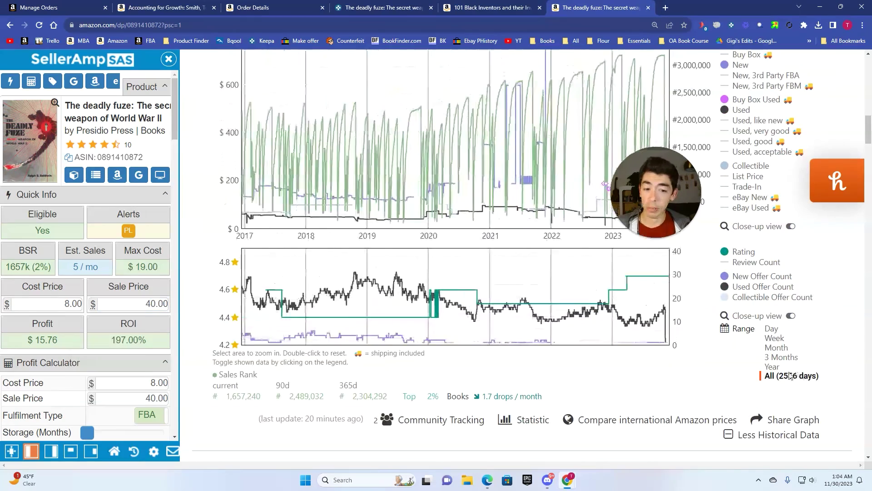
scroll(580, 252, up, 1)
drag(580, 251, 580, 251)
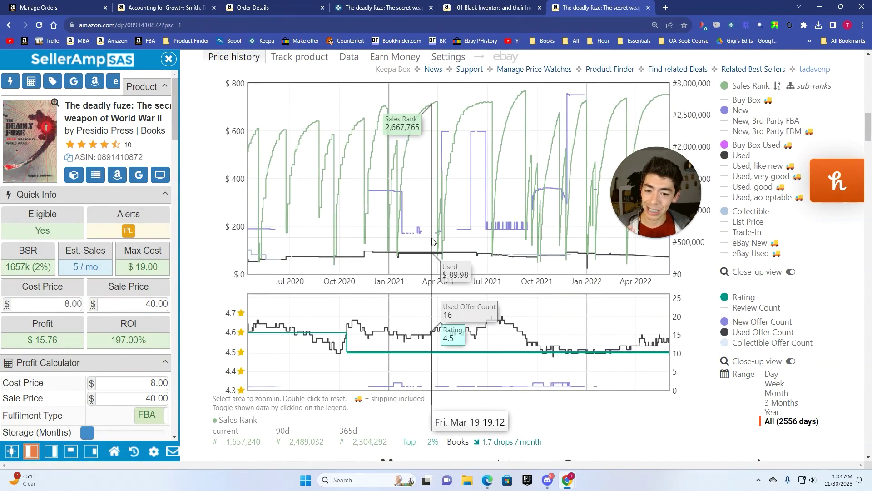
scroll(432, 241, down, 1)
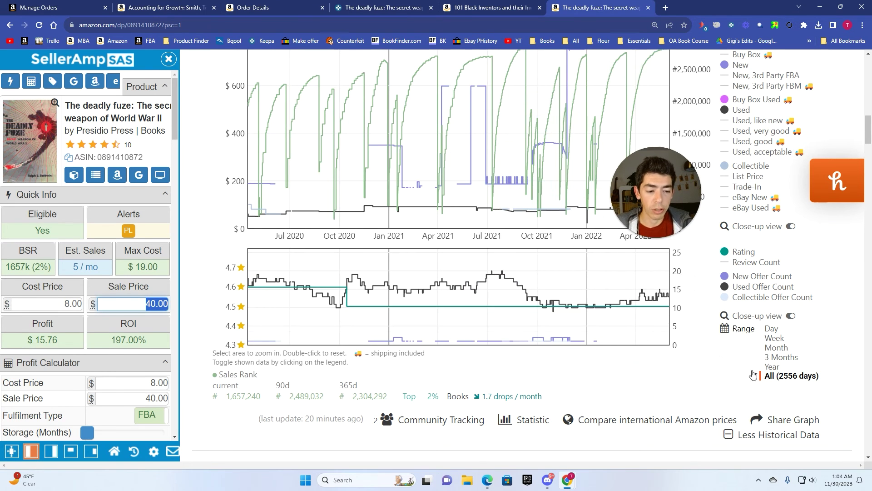
- Set the sale price to $90 and zoom the price history to May 2022 onwards
double_click(604, 327)
scroll(605, 331, up, 1)
drag(572, 335, 783, 350)
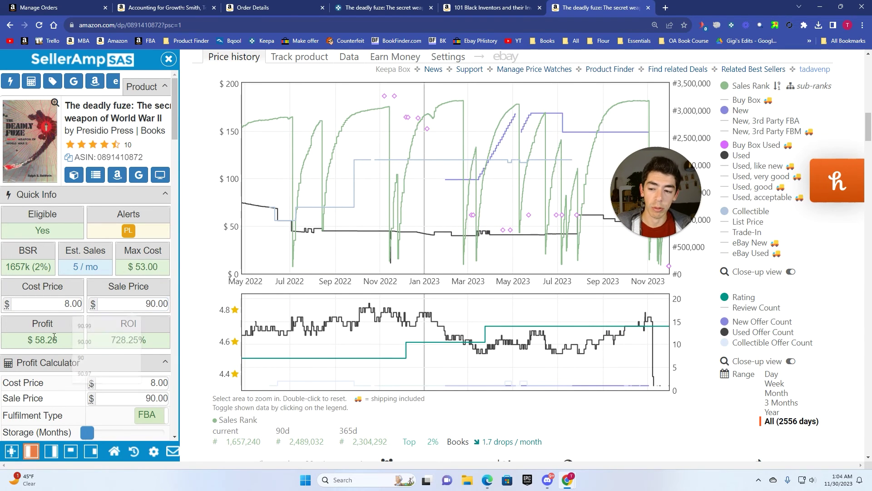
- Set the chart range to Year, zoom to mid-October through November to examine the used offer count, and reset the zoom
click(777, 412)
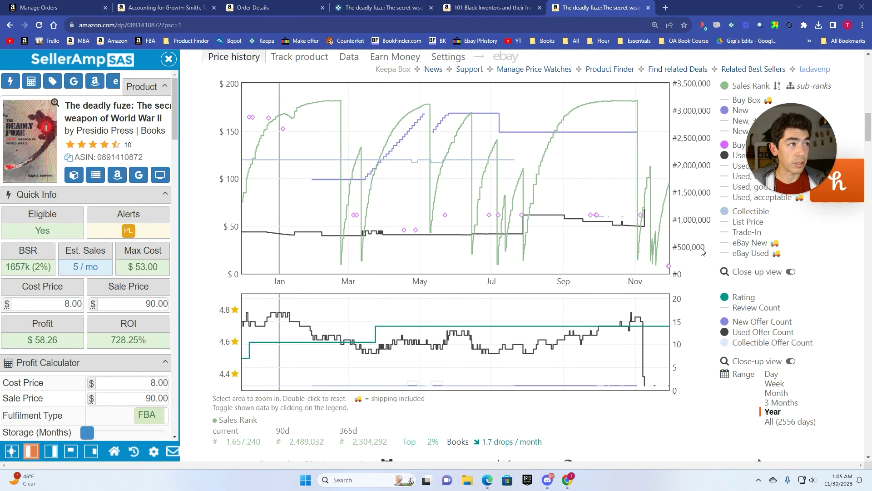
drag(612, 318, 669, 317)
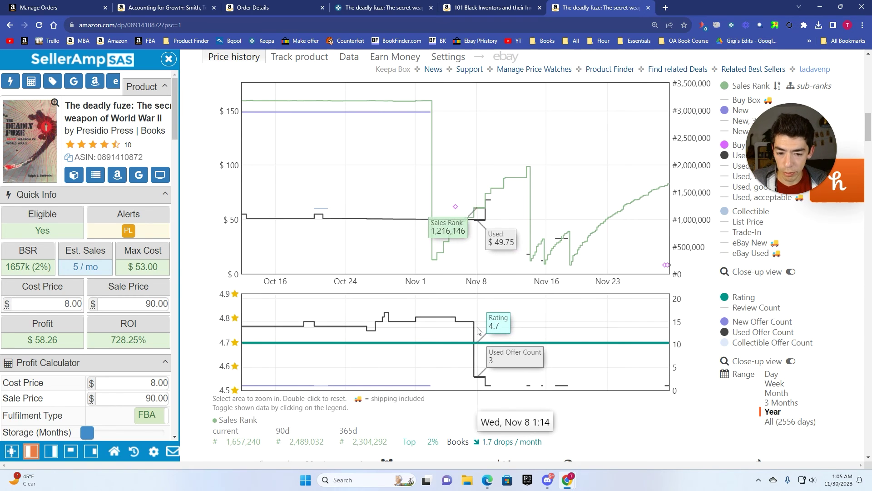
drag(441, 254, 497, 249)
double_click(631, 205)
- Check the hardcover's publication date at the book title and return to the price chart
scroll(656, 375, up, 6)
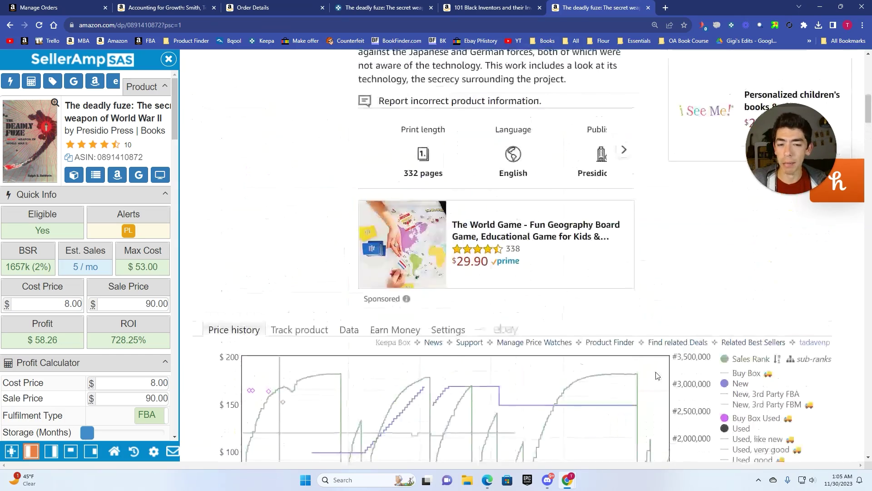
scroll(656, 375, up, 8)
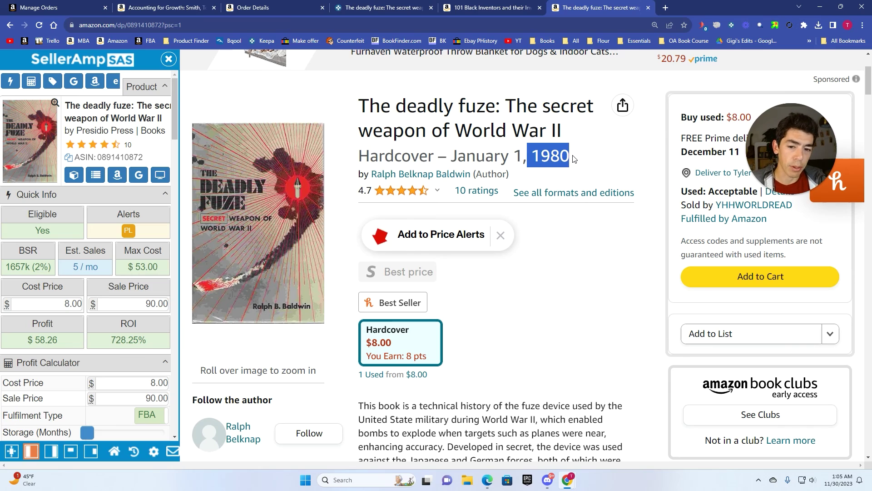
scroll(573, 158, down, 12)
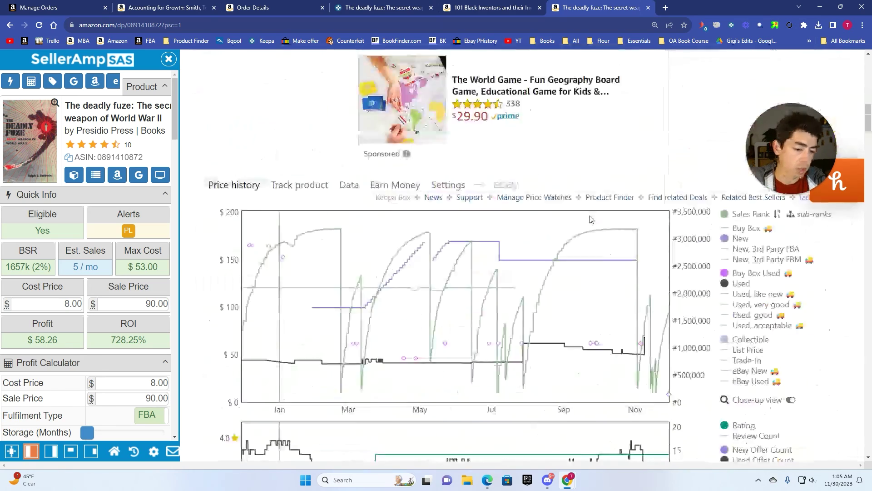
- Show the entire price history, zoom to the past year to examine used prices and offer counts, and reset the zoom
click(786, 421)
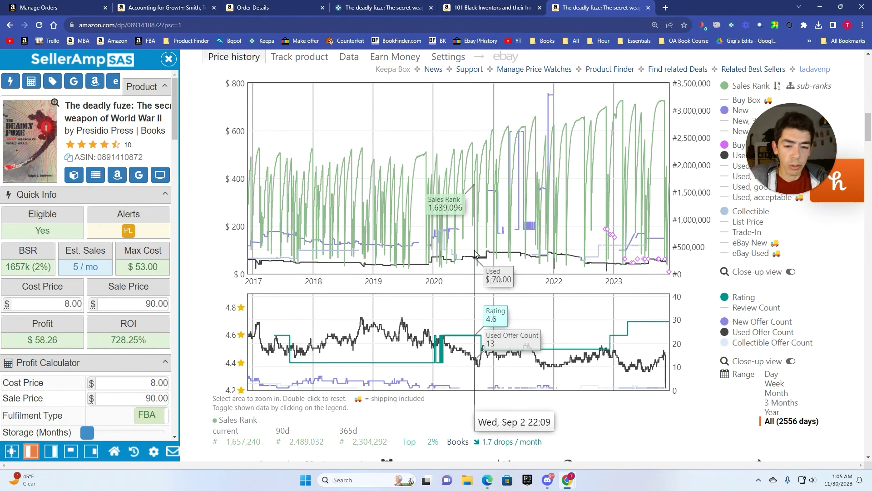
drag(607, 246, 728, 255)
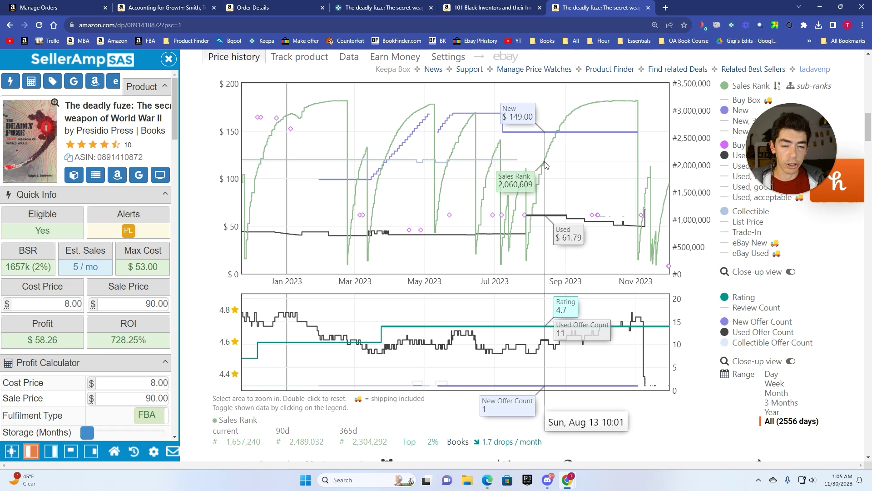
double_click(541, 228)
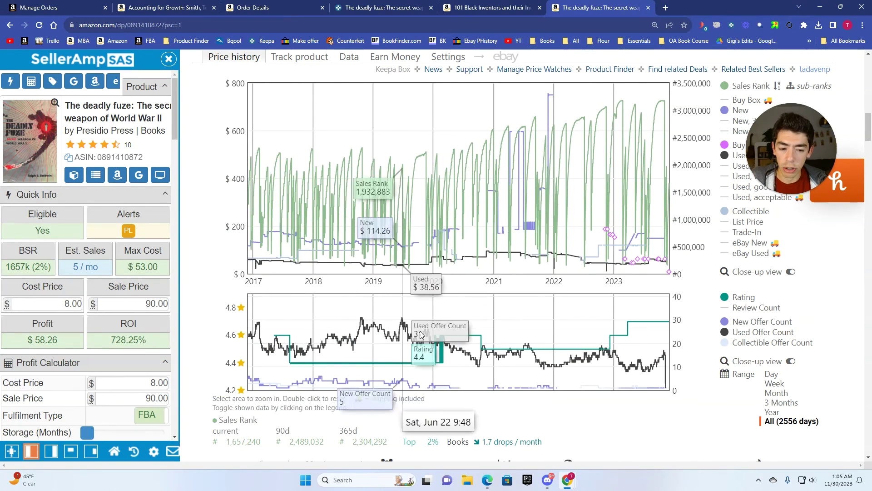
- Examine October and November in the one-year chart, compare them with the entire price history, and set the range back to Year
click(774, 413)
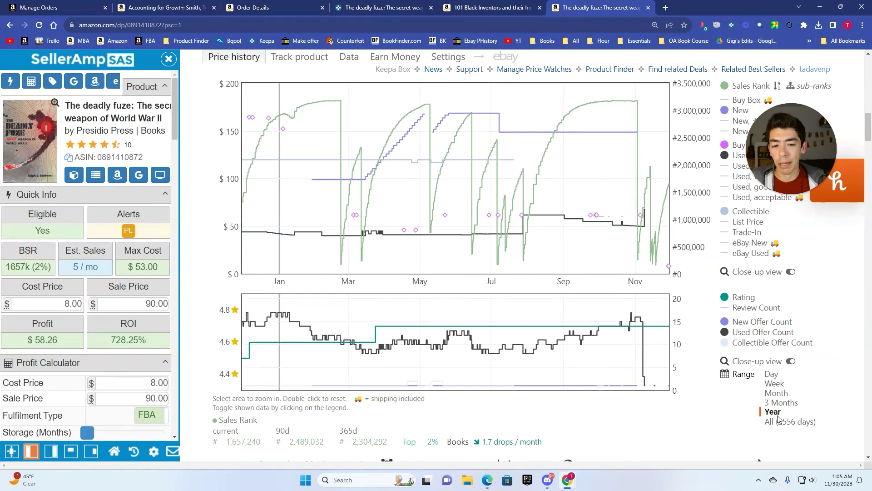
drag(598, 236, 754, 240)
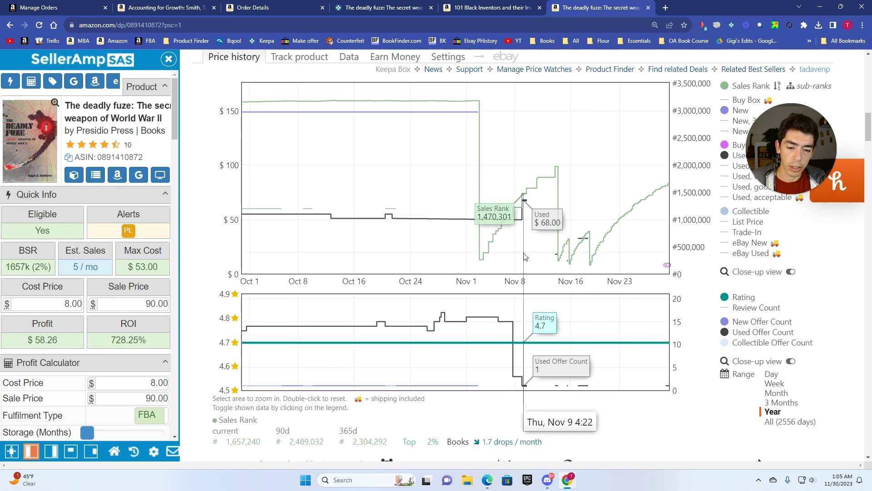
double_click(534, 288)
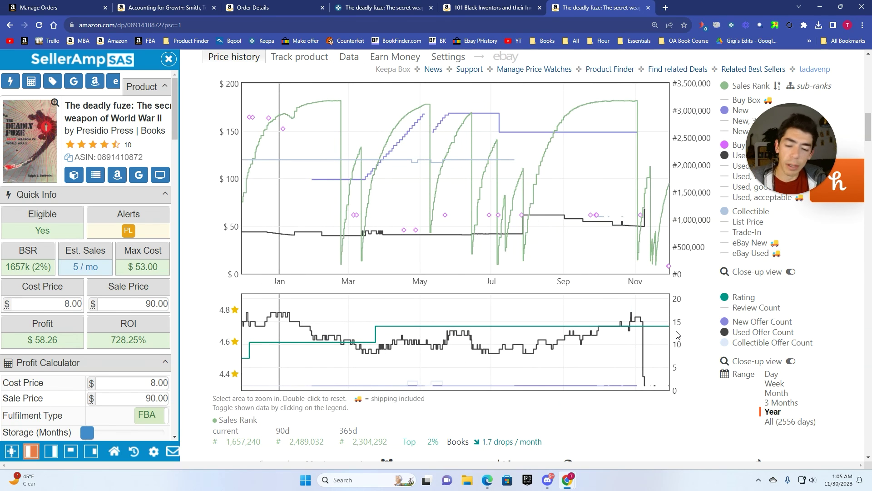
click(789, 422)
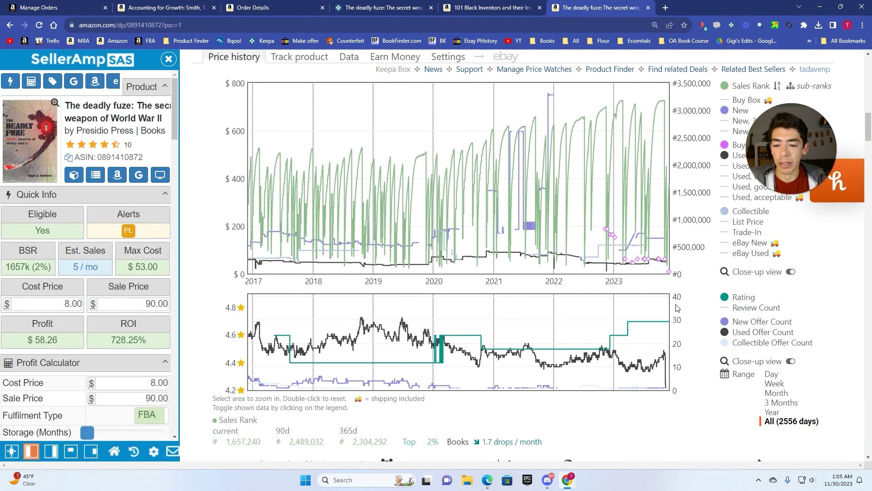
click(772, 411)
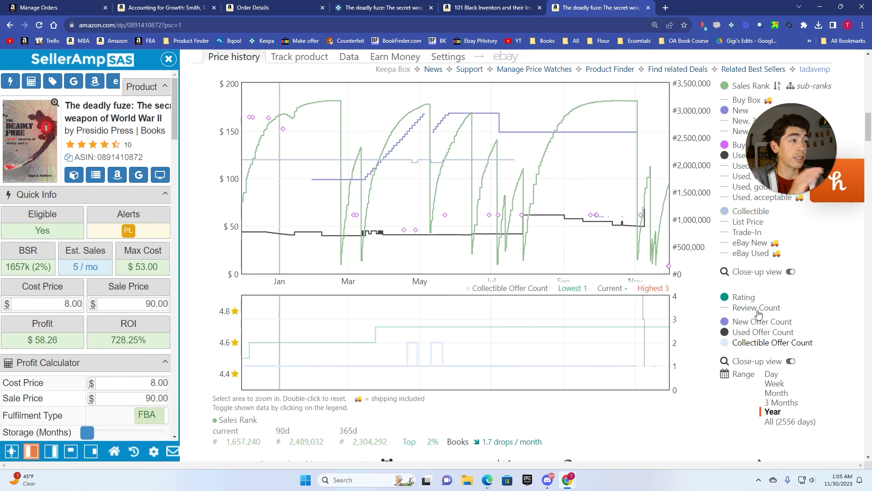
- Switch back to the Keepa tab and close the book's details to return to the Product Finder results
click(390, 5)
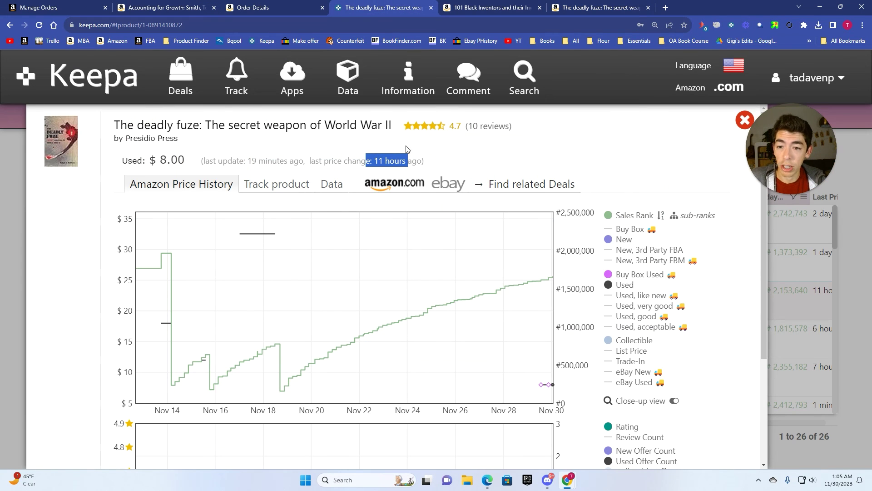
click(738, 126)
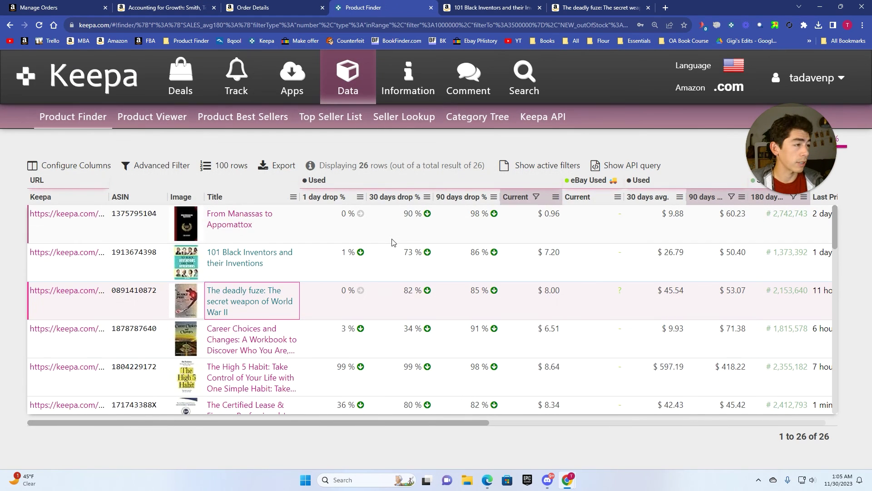